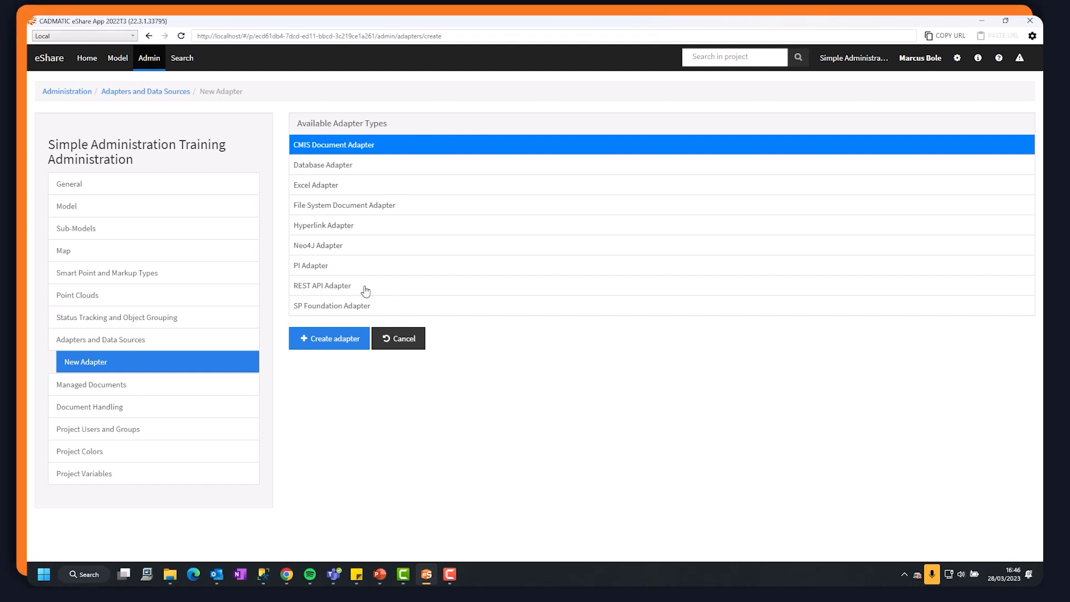
# Create a new Excel Adapter and name it "Excel Data".
pyautogui.click(322, 188)
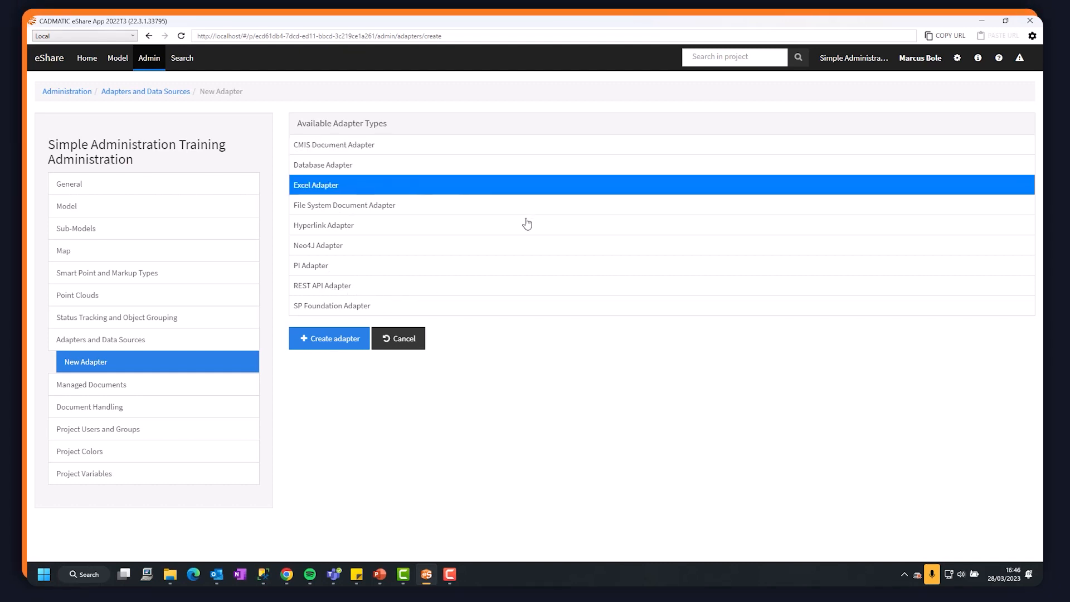
pyautogui.click(336, 343)
pyautogui.click(474, 155)
pyautogui.moveTo(473, 154); pyautogui.dragTo(446, 157)
pyautogui.press('End')
pyautogui.press('BackSpace')
pyautogui.press('BackSpace')
pyautogui.press('BackSpace')
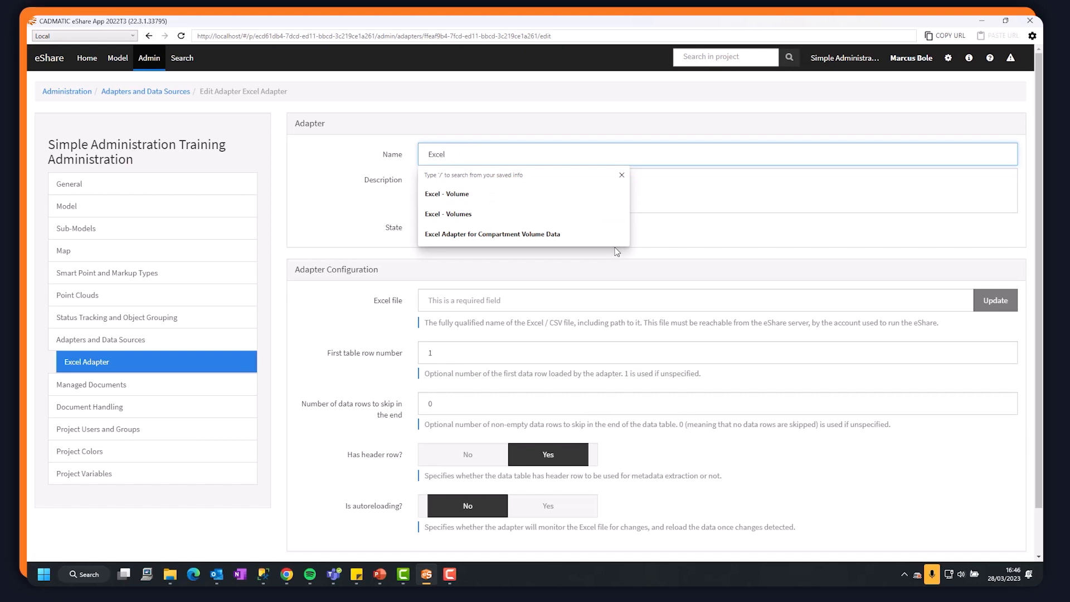
pyautogui.write('Data')
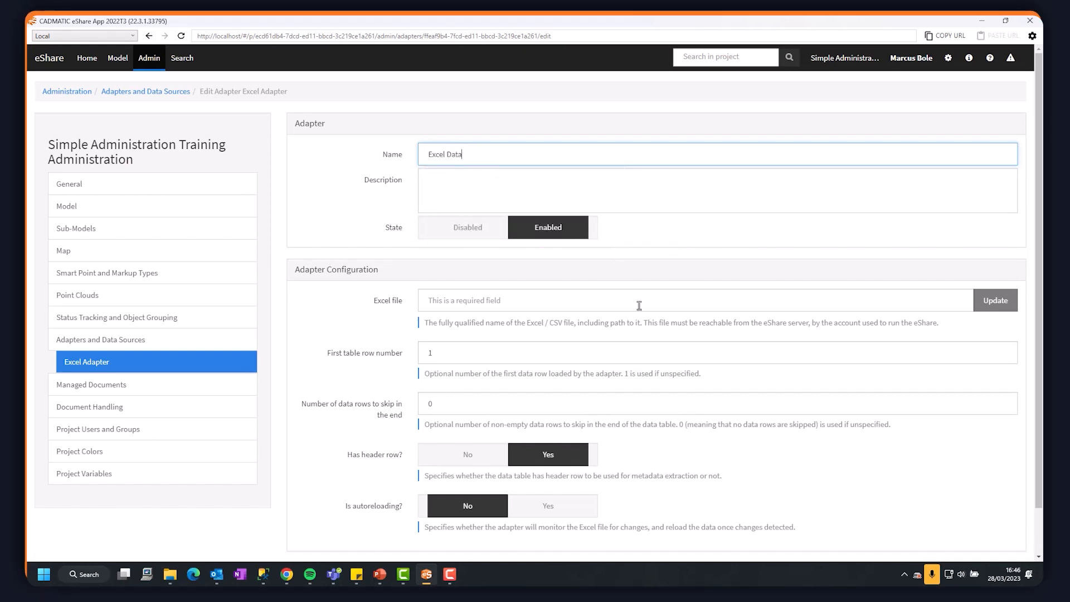
# Open Volumes.xlsx from the Excel Data folder, examine its columns and rows, and close the workbook.
pyautogui.click(170, 574)
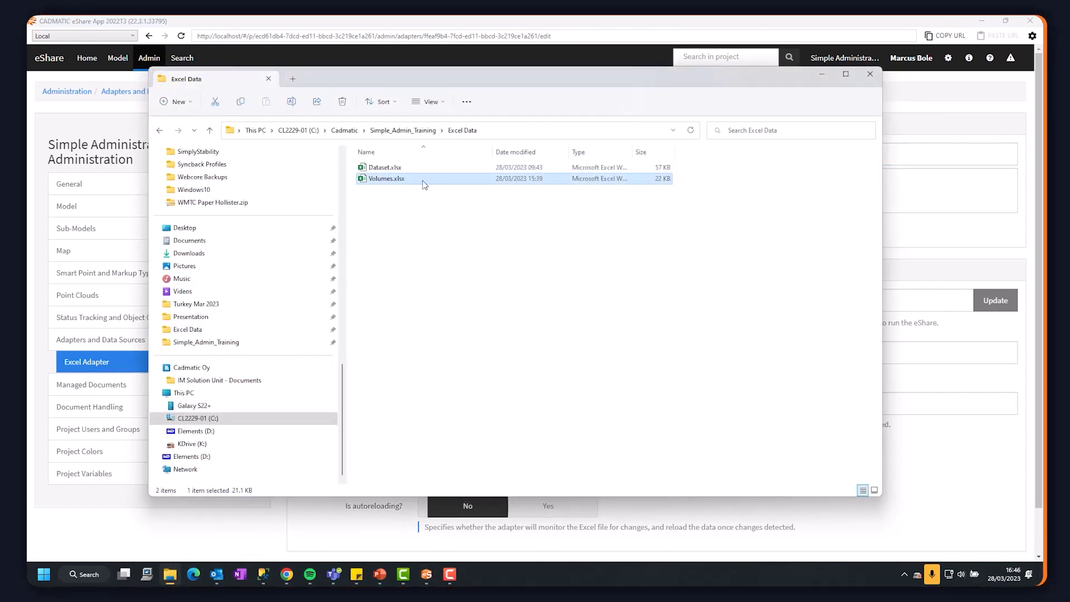
pyautogui.doubleClick(386, 178)
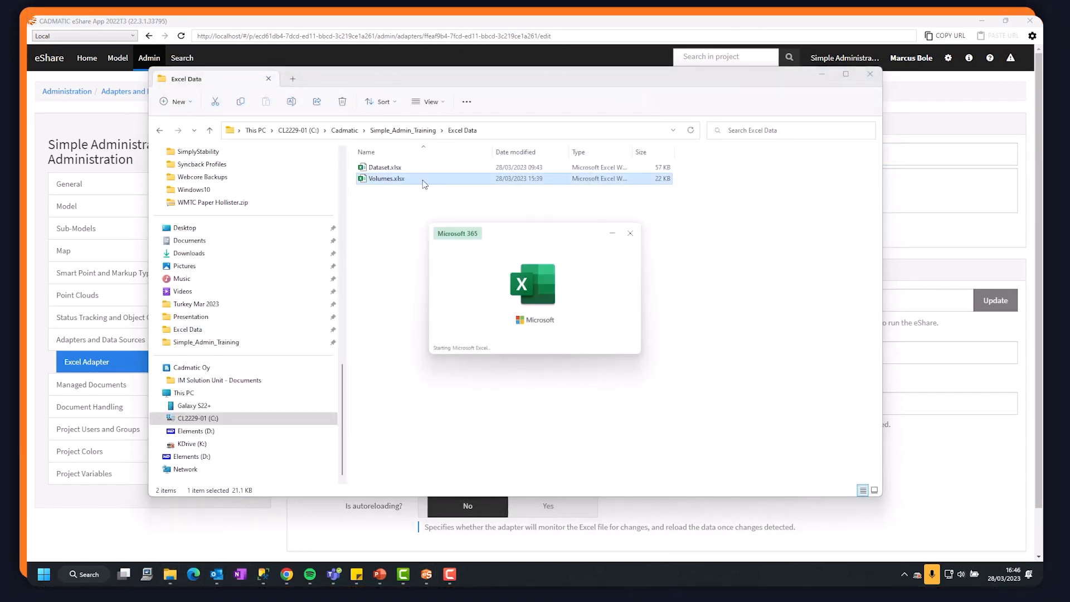
pyautogui.scroll(13, 388, 208)
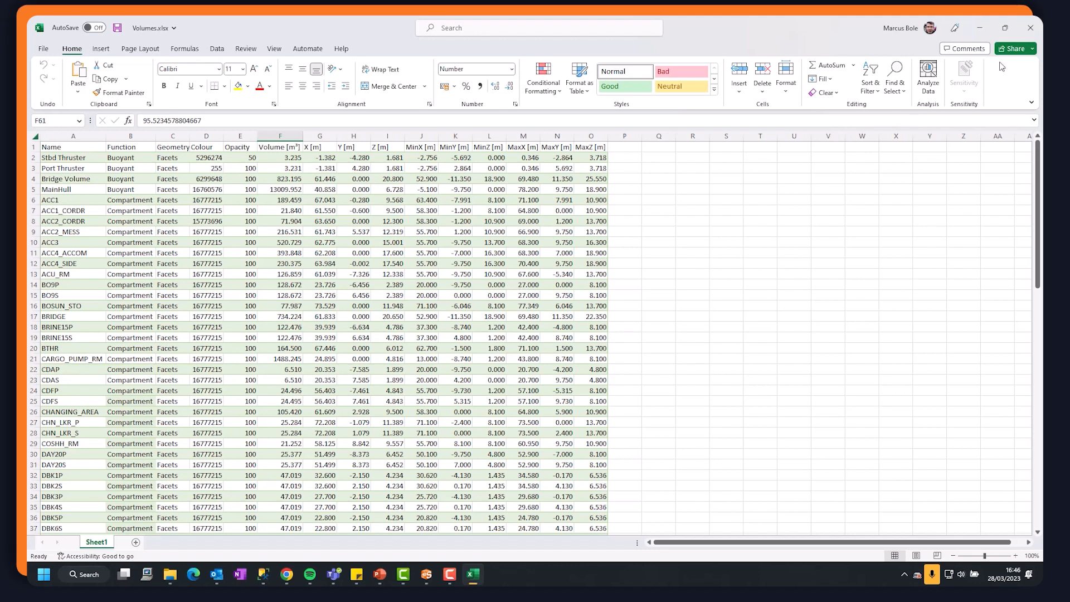
pyautogui.click(1020, 31)
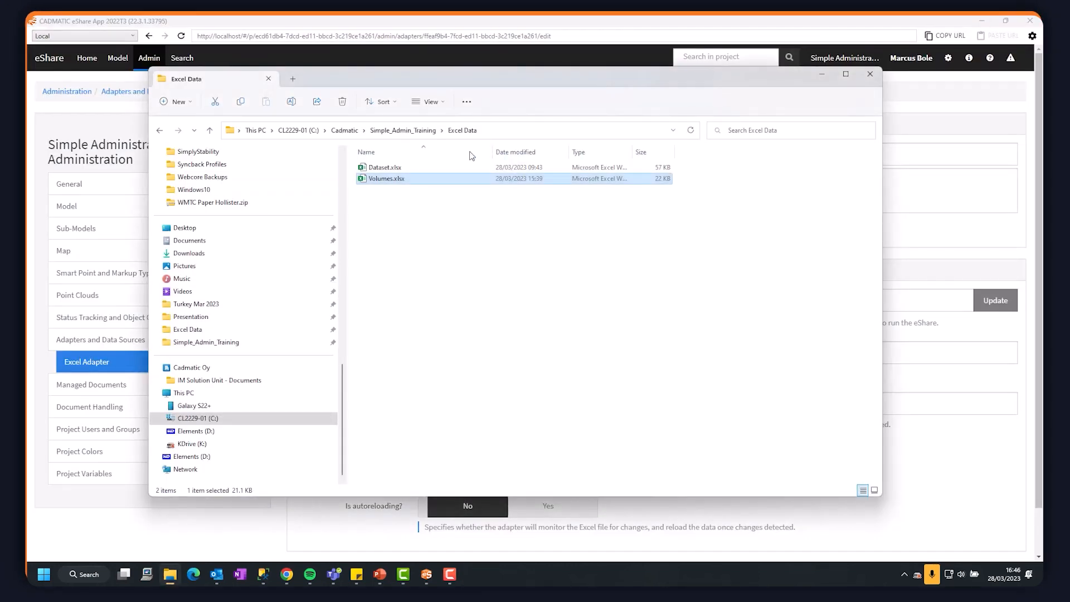
# Copy the full path of Volumes.xlsx into the adapter's Excel file setting and load its columns.
pyautogui.rightClick(404, 179)
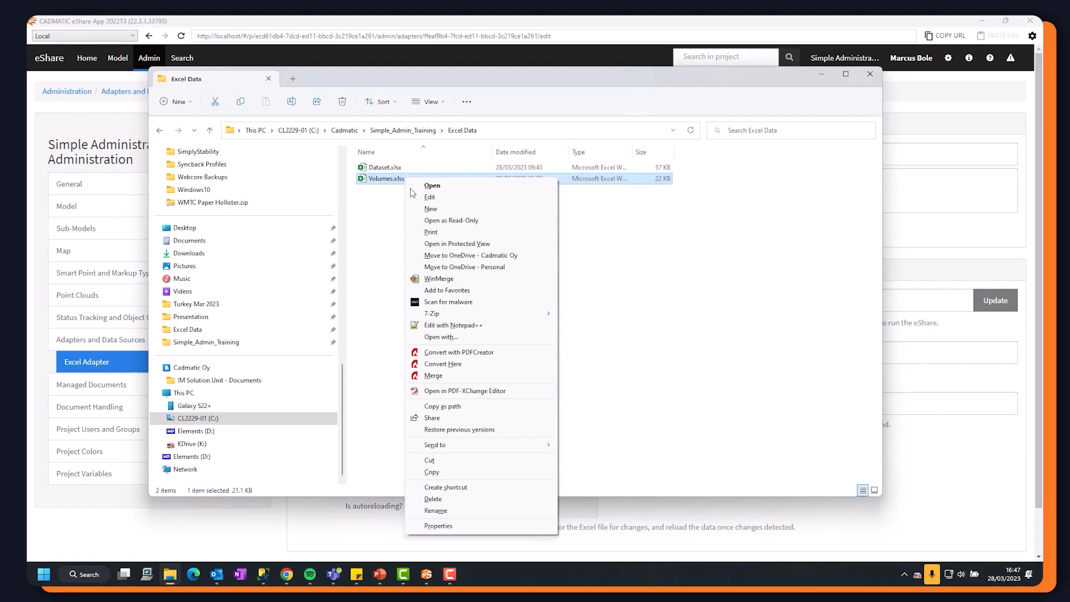
pyautogui.click(452, 407)
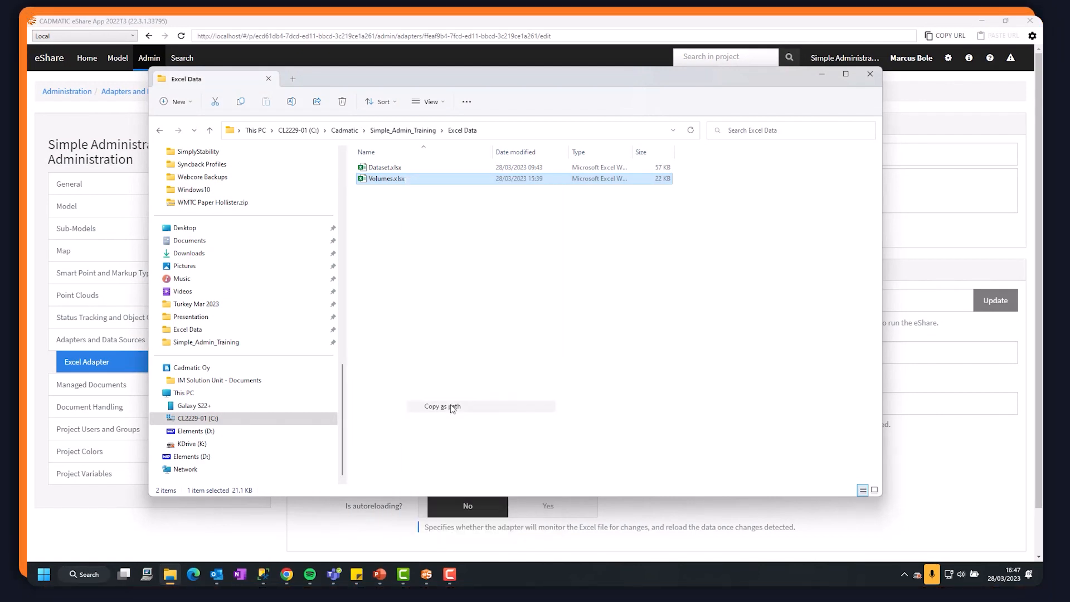
pyautogui.click(822, 75)
pyautogui.click(471, 301)
pyautogui.hotkey('ctrl', 'v')
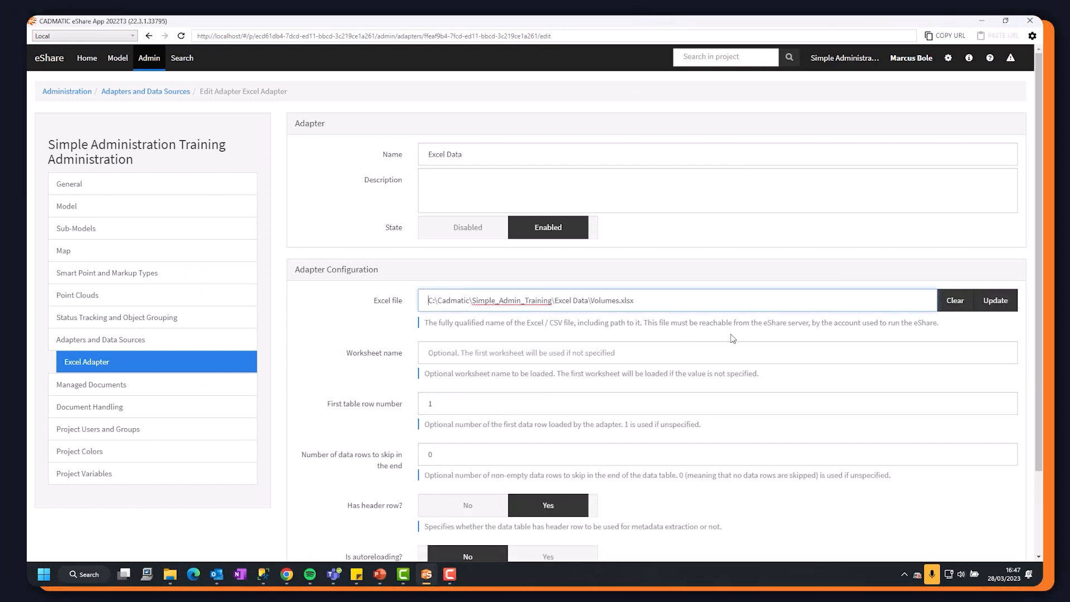
pyautogui.scroll(-2, 732, 339)
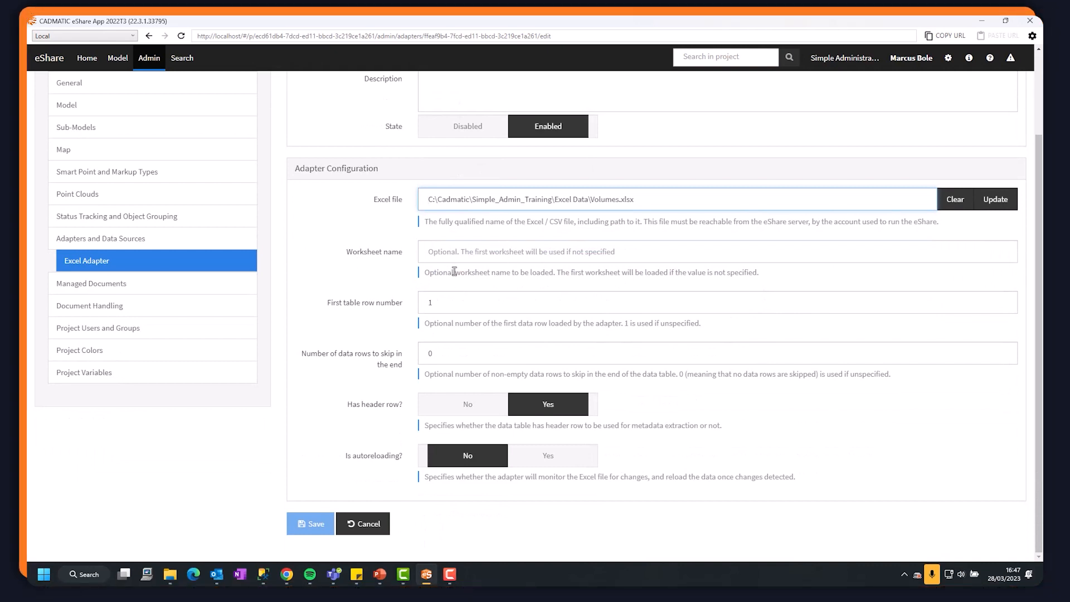
pyautogui.click(996, 212)
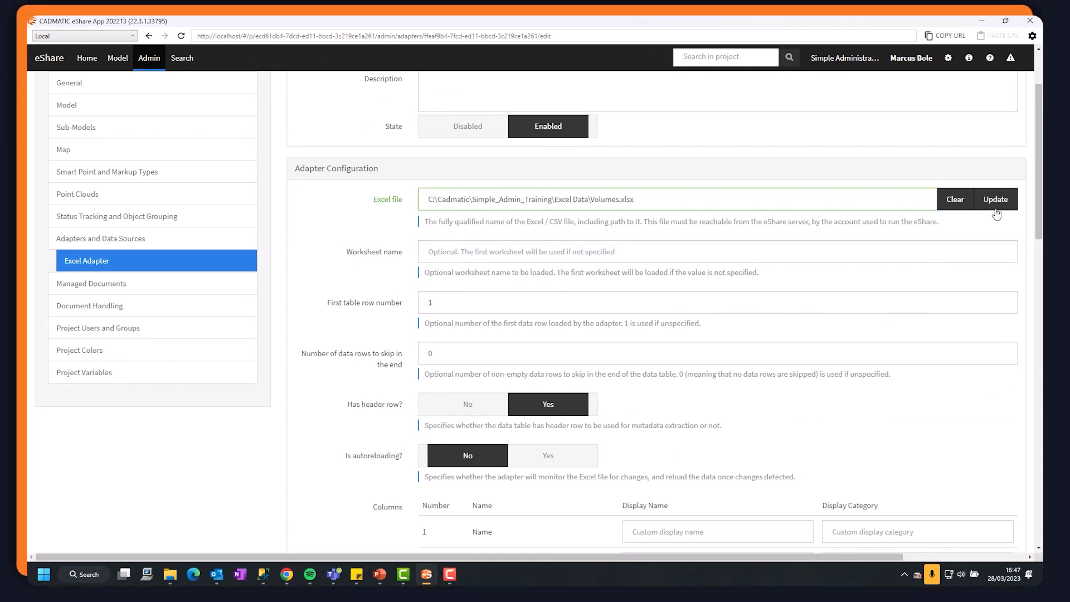
# Turn on autoreloading for the Excel adapter.
pyautogui.scroll(-5, 705, 334)
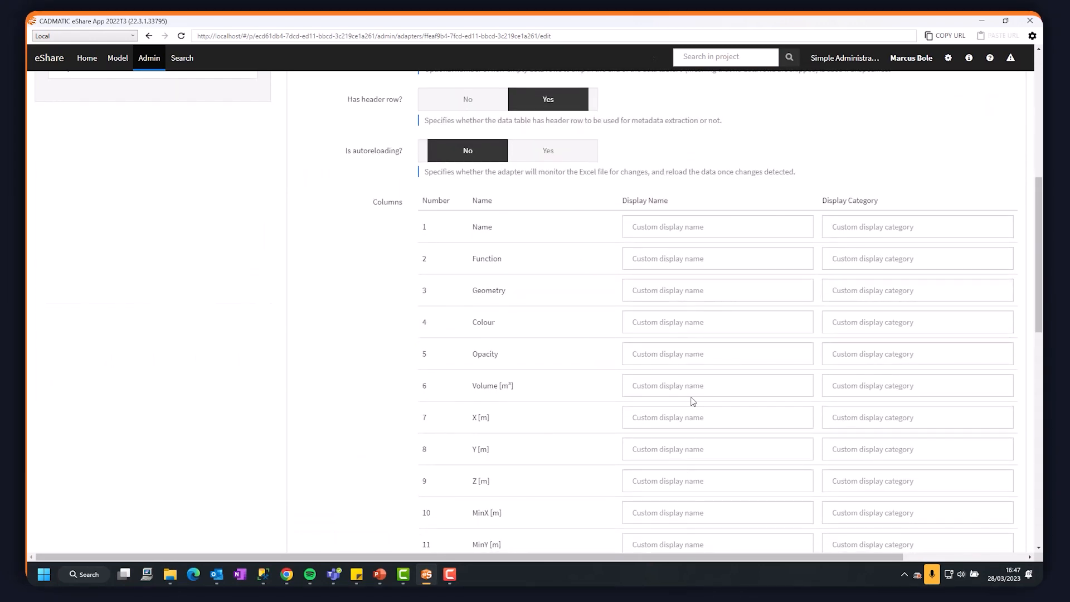
pyautogui.scroll(-5, 693, 402)
pyautogui.scroll(6, 723, 325)
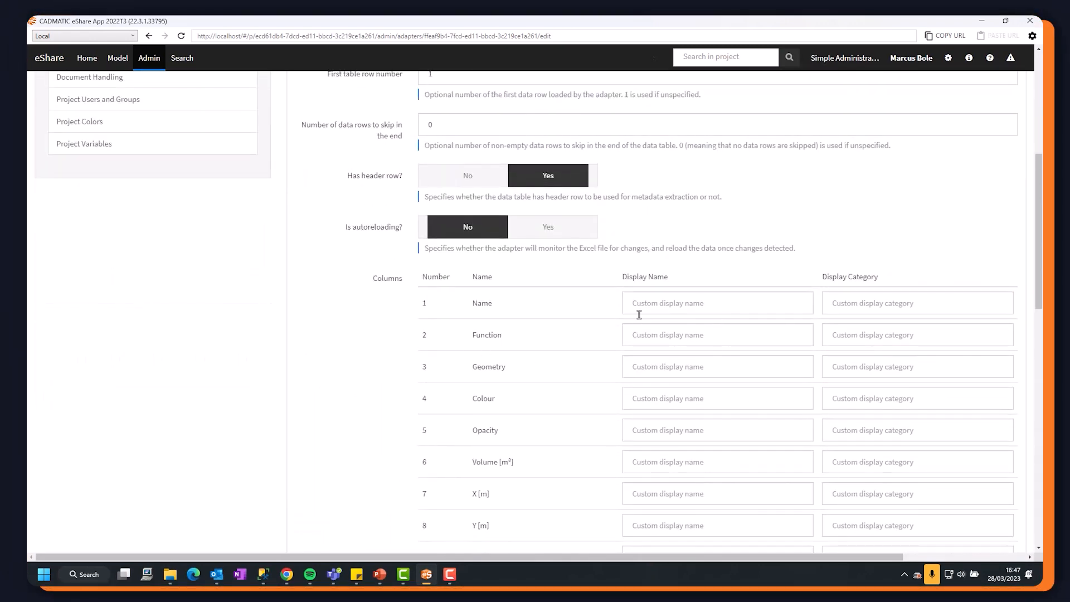
pyautogui.scroll(3, 640, 315)
pyautogui.click(520, 384)
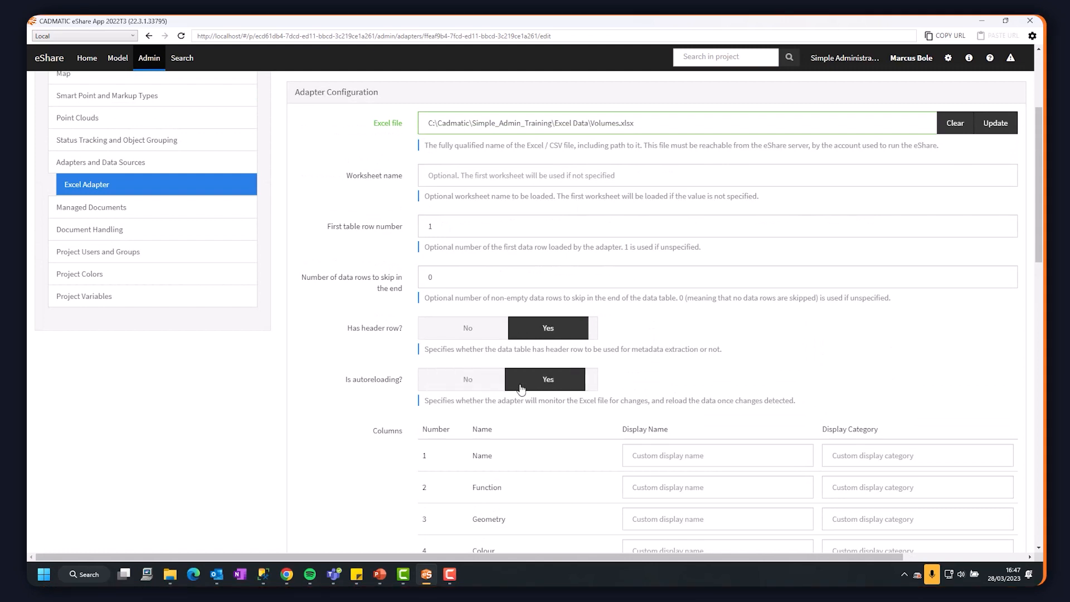
# Set the display category of the Name, Function and Geometry columns to "Details (Excel)".
pyautogui.scroll(-3, 787, 367)
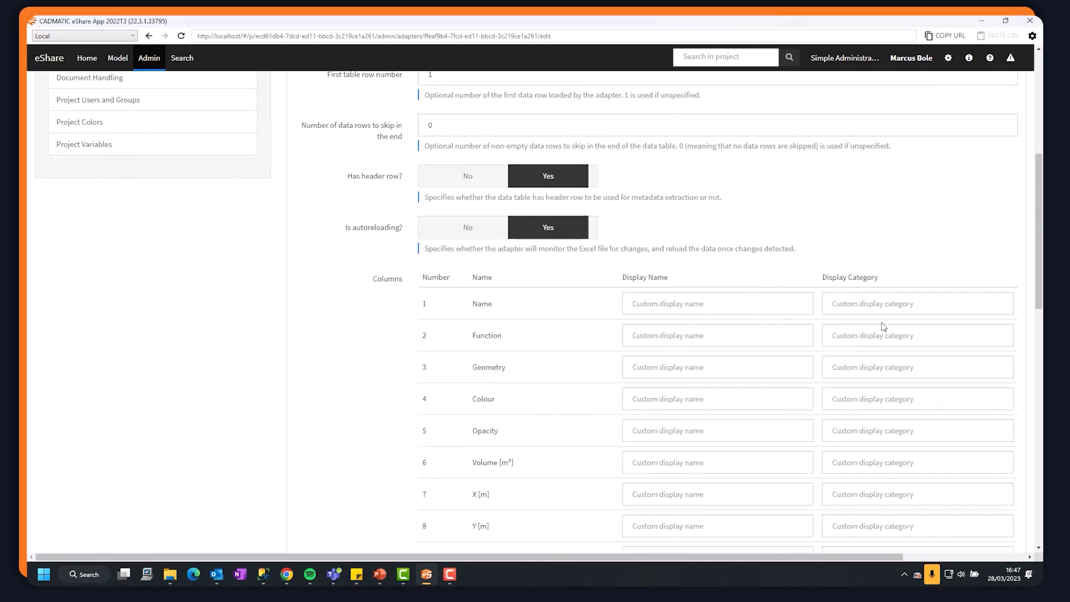
pyautogui.click(847, 303)
pyautogui.scroll(-3, 879, 254)
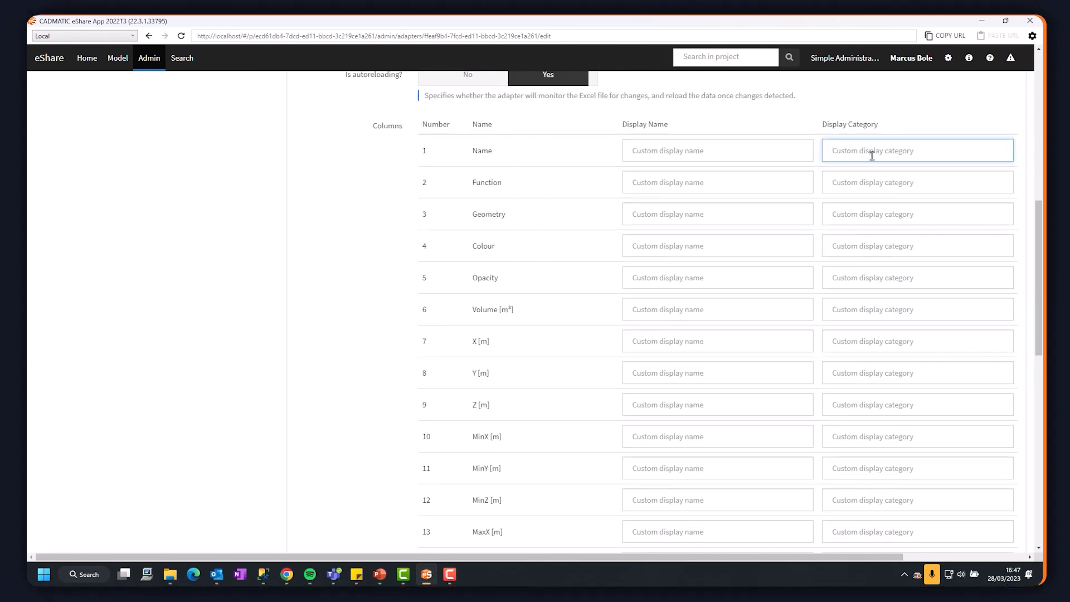
pyautogui.write('Ex')
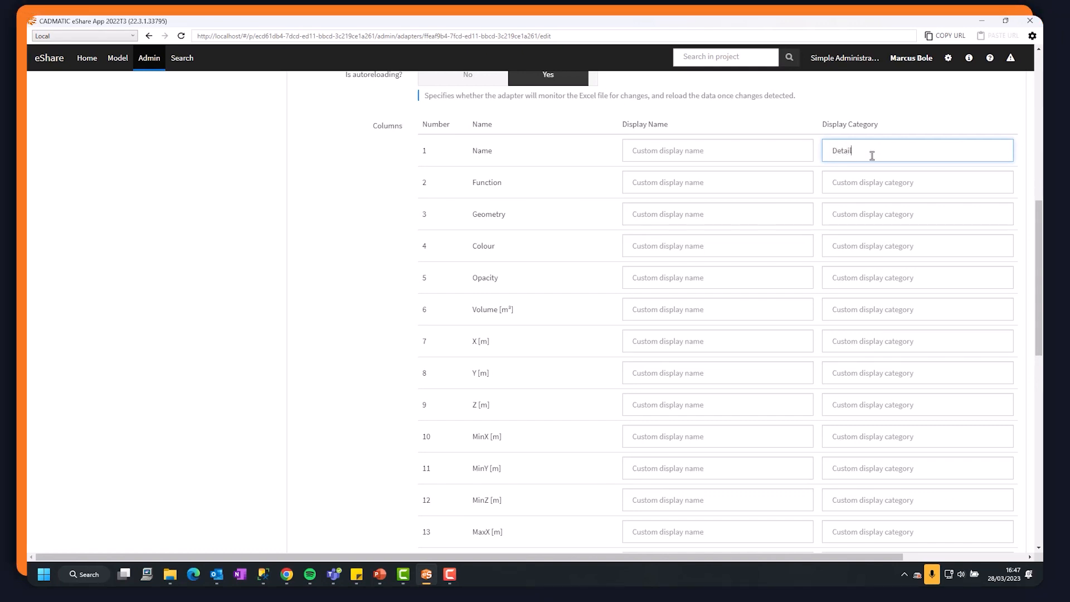
pyautogui.write('tails (Excel)')
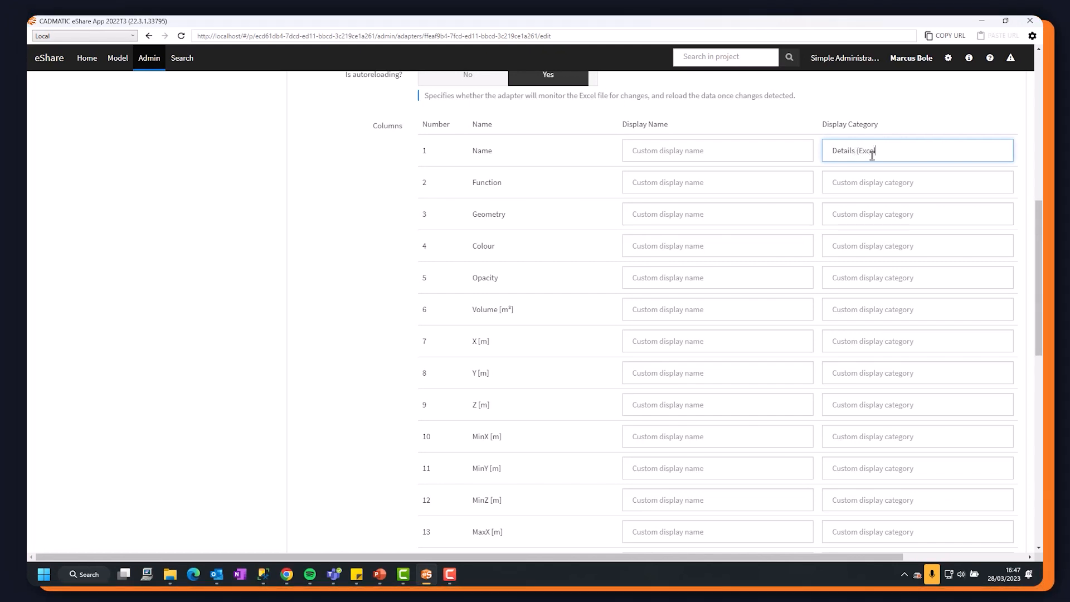
pyautogui.hotkey('ctrl', 'a')
pyautogui.hotkey('ctrl', 'c')
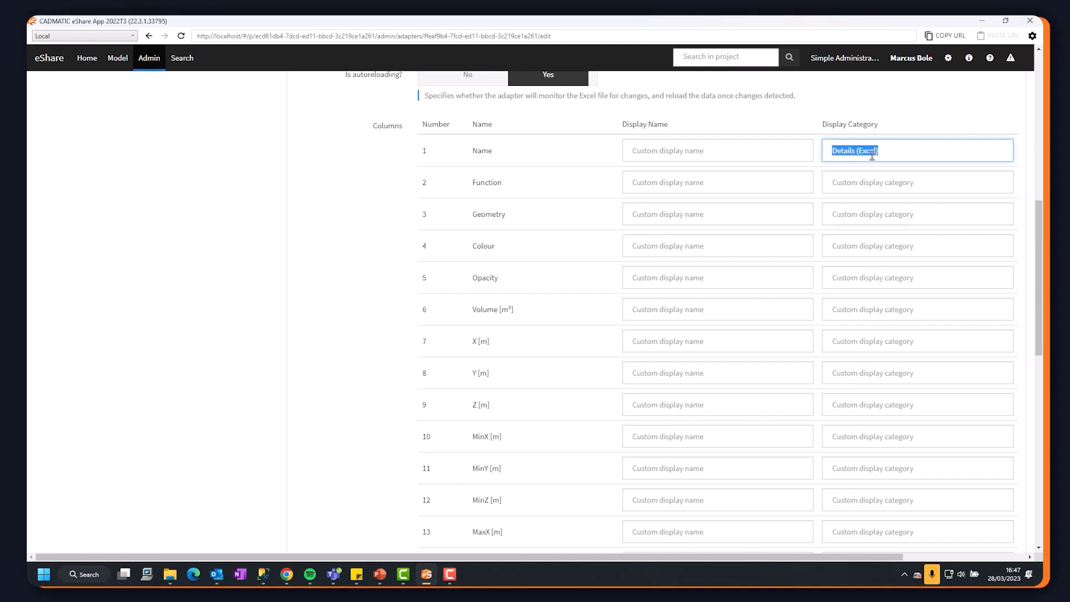
pyautogui.click(872, 182)
pyautogui.hotkey('ctrl', 'v')
pyautogui.click(872, 214)
pyautogui.hotkey('ctrl', 'v')
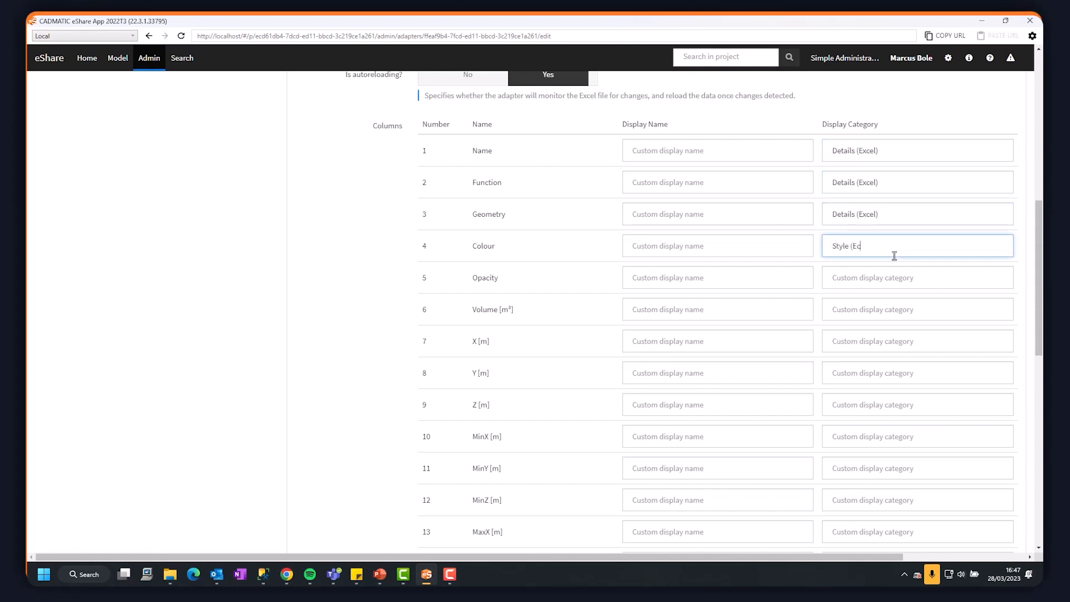
# Set the display category of the Colour and Opacity columns to "Style (Excel)".
pyautogui.press('BackSpace')
pyautogui.write('xcel)')
pyautogui.hotkey('ctrl', 'a')
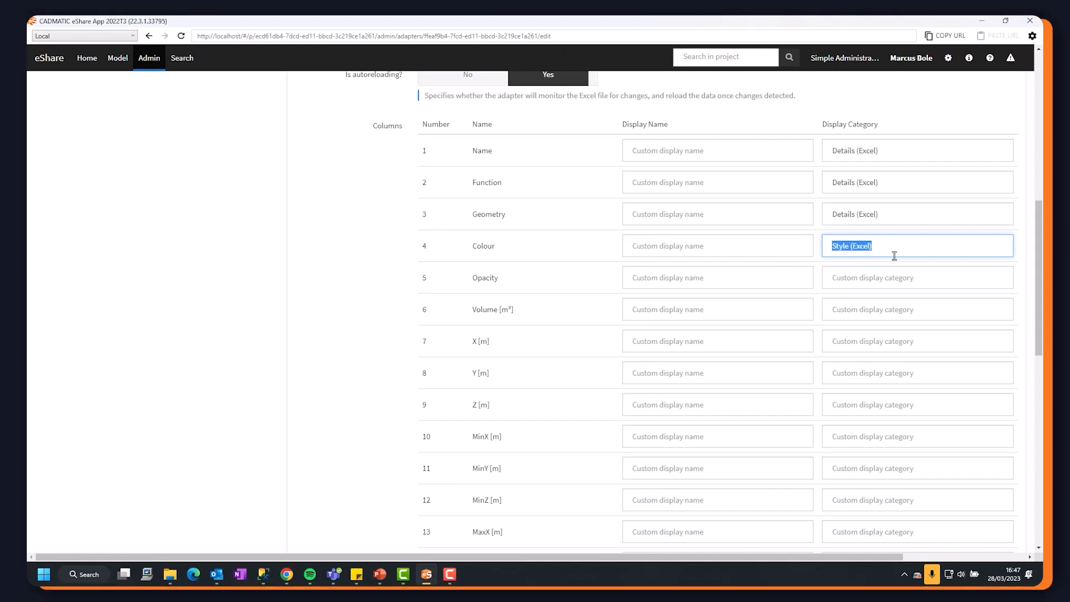
pyautogui.hotkey('ctrl', 'c')
pyautogui.click(922, 290)
pyautogui.hotkey('ctrl', 'v')
# Set the display category of the Volume, X, Y and Z columns to "Volume (Excel)".
pyautogui.click(907, 319)
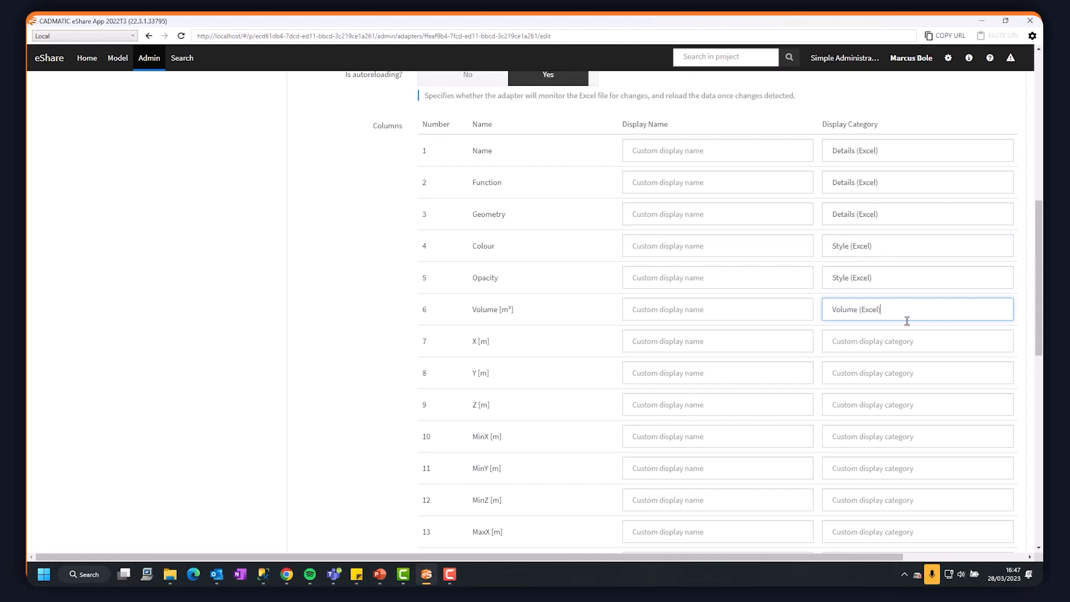
pyautogui.hotkey('ctrl', 'a')
pyautogui.hotkey('ctrl', 'c')
pyautogui.click(926, 350)
pyautogui.hotkey('ctrl', 'v')
pyautogui.click(896, 382)
pyautogui.hotkey('ctrl', 'v')
pyautogui.click(874, 407)
pyautogui.hotkey('ctrl', 'v')
# Set the display category of the six extent columns, MinX through MaxZ, to "Extents (Excel)" and save the adapter.
pyautogui.click(868, 437)
pyautogui.write('E')
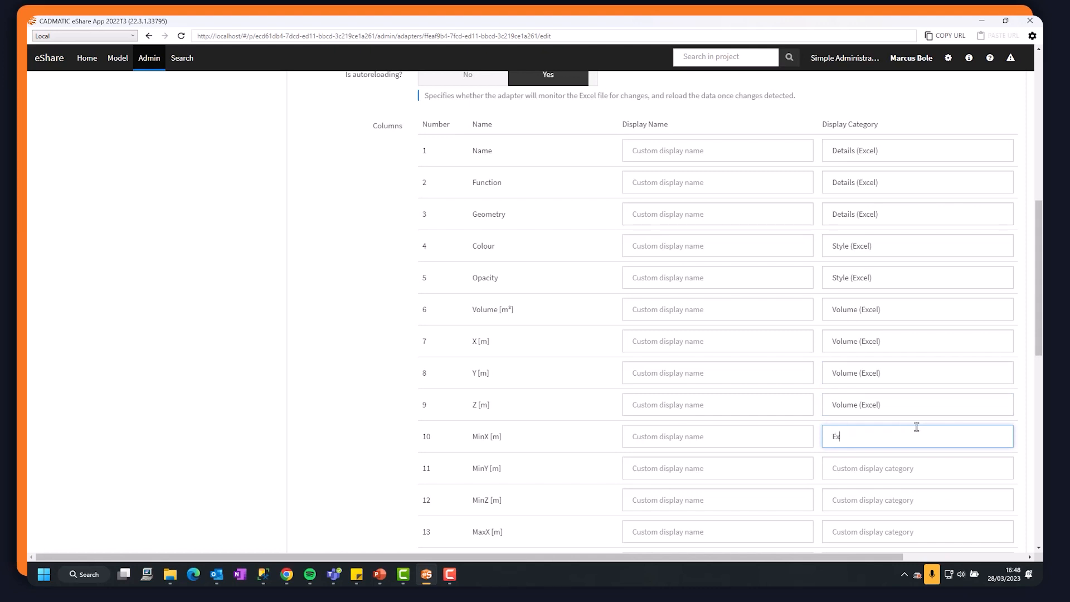
pyautogui.write('xtents (Ex')
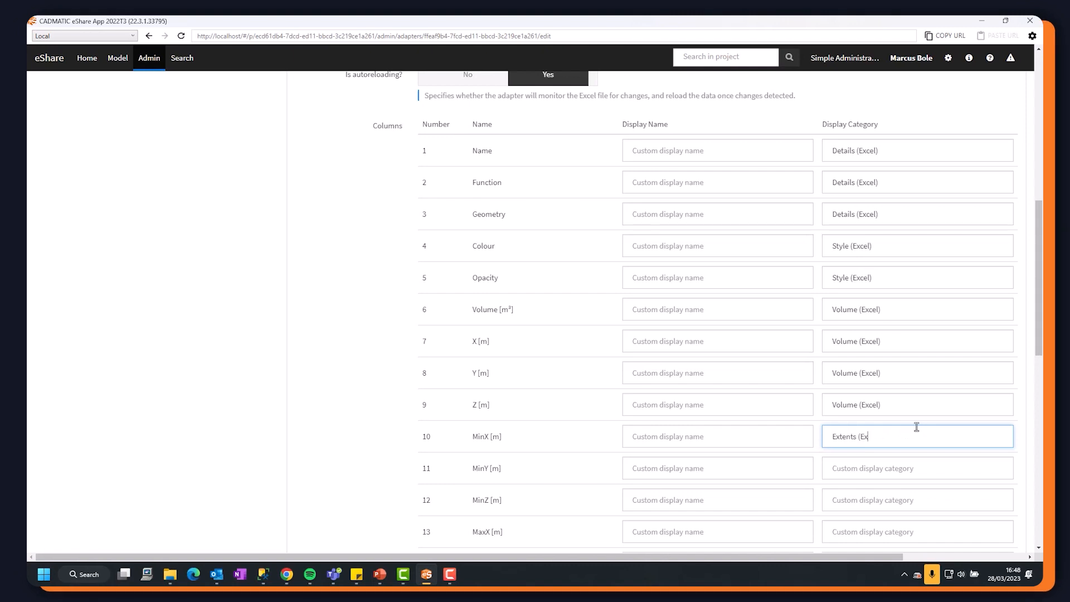
pyautogui.write('cel)')
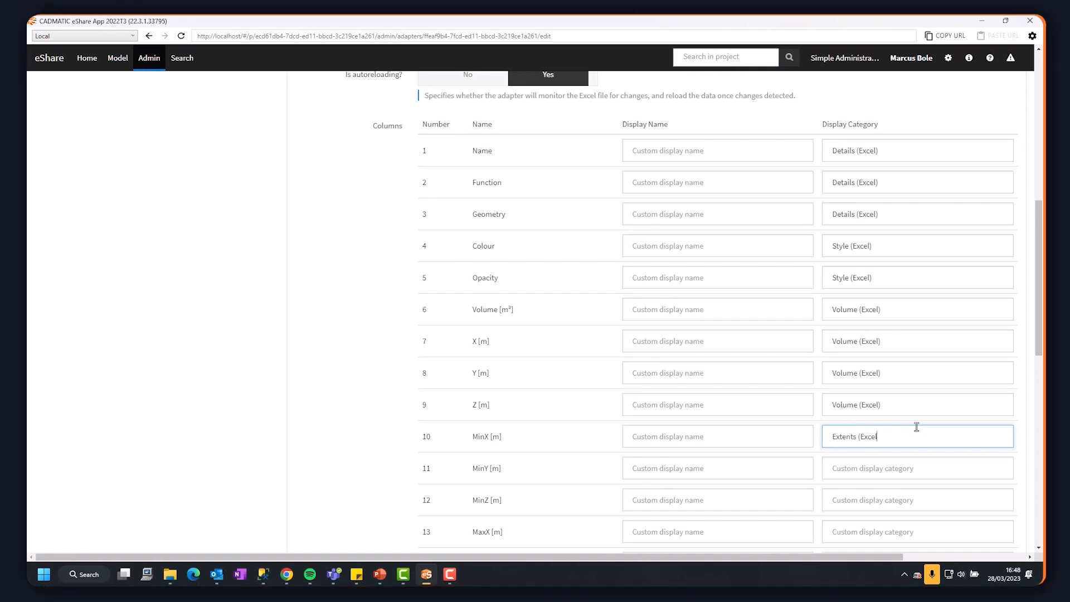
pyautogui.click(915, 465)
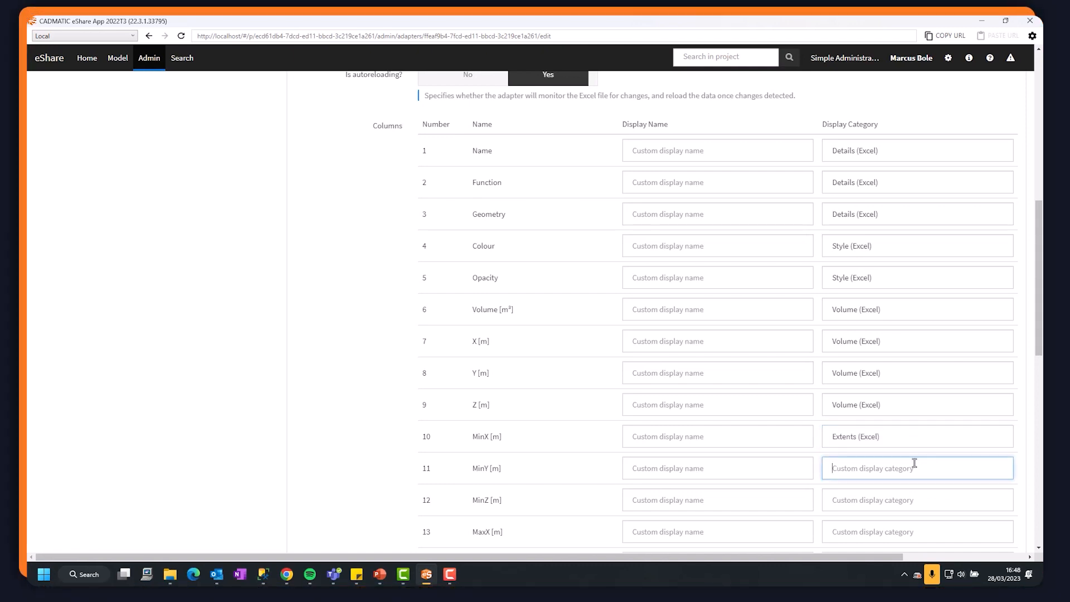
pyautogui.scroll(-5, 914, 359)
pyautogui.hotkey('ctrl', 'v')
pyautogui.click(854, 205)
pyautogui.hotkey('ctrl', 'v')
pyautogui.click(853, 227)
pyautogui.hotkey('ctrl', 'v')
pyautogui.click(856, 258)
pyautogui.hotkey('ctrl', 'v')
pyautogui.click(859, 292)
pyautogui.hotkey('ctrl', 'v')
pyautogui.scroll(-5, 459, 395)
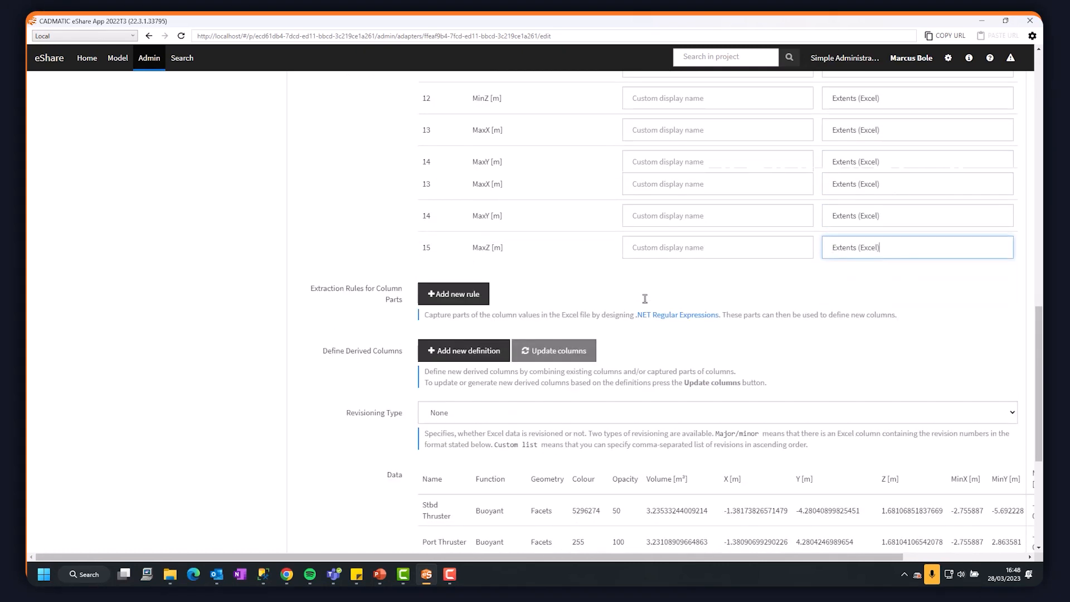
pyautogui.click(315, 522)
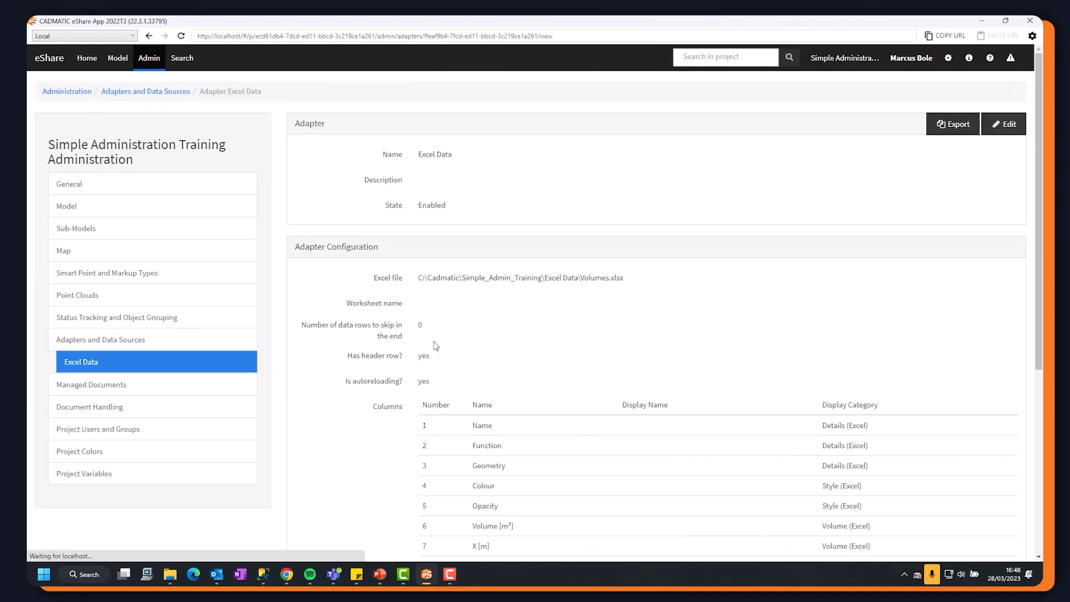
# Add a data source of type Excel Object Attributes Data Source to the Excel Data adapter.
pyautogui.scroll(-5, 909, 289)
pyautogui.scroll(5, 926, 298)
pyautogui.scroll(-4, 642, 299)
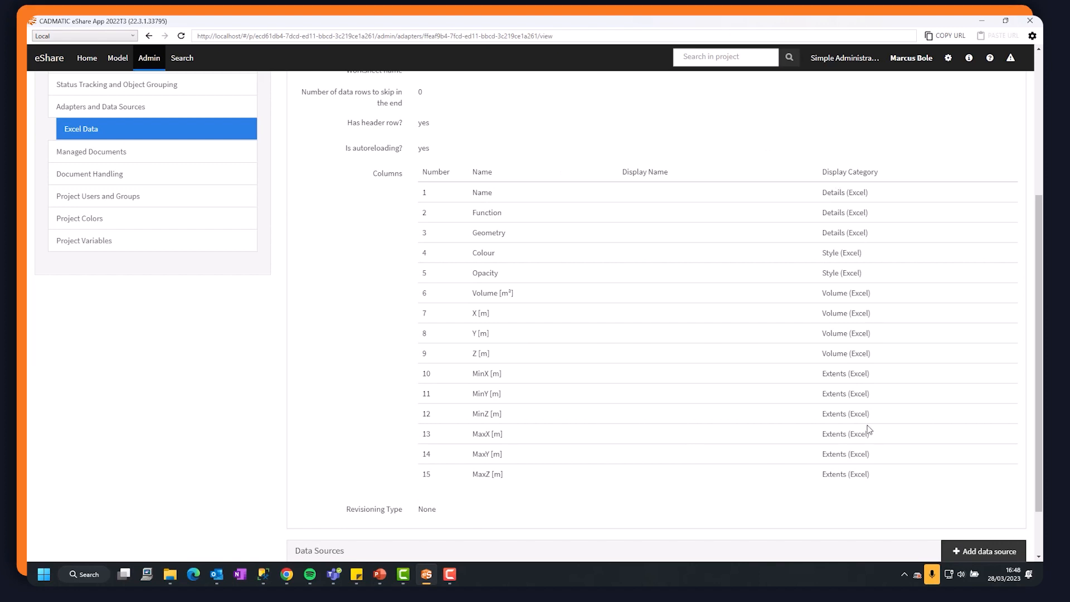
pyautogui.scroll(-1, 621, 205)
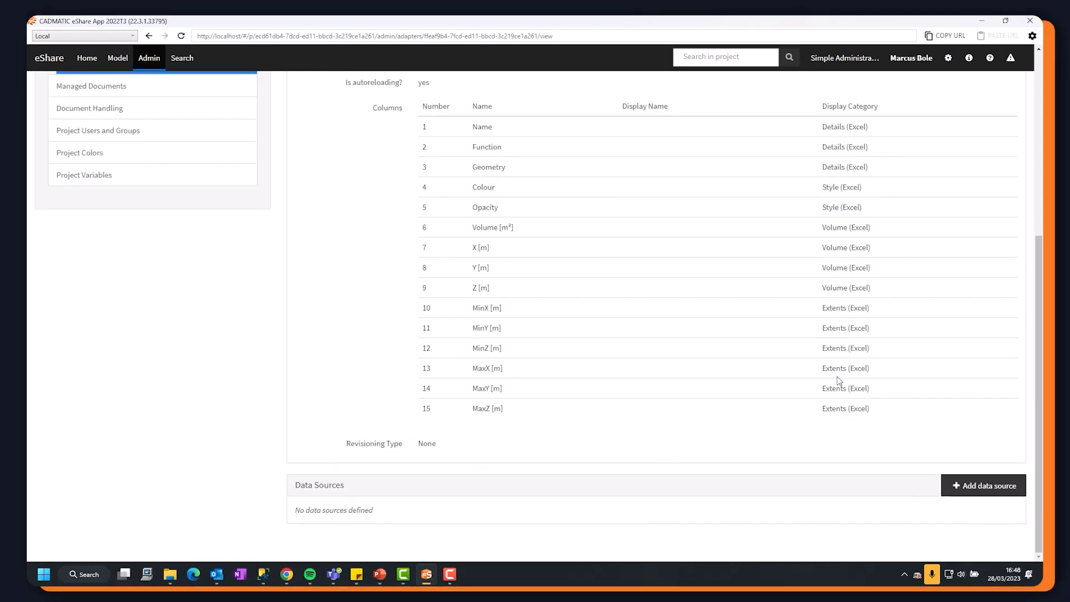
pyautogui.click(982, 490)
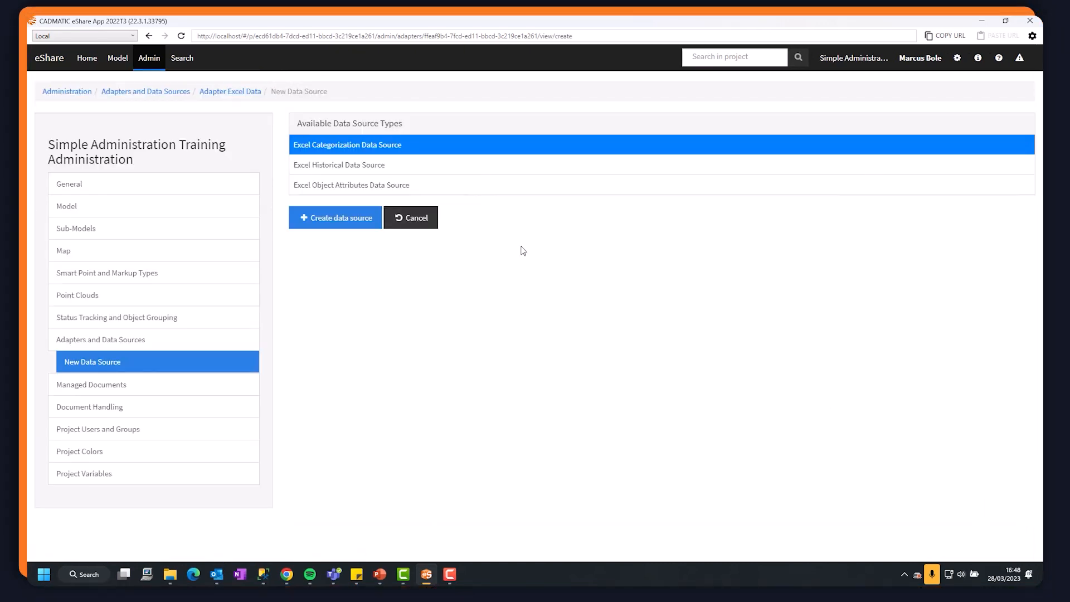
pyautogui.click(349, 187)
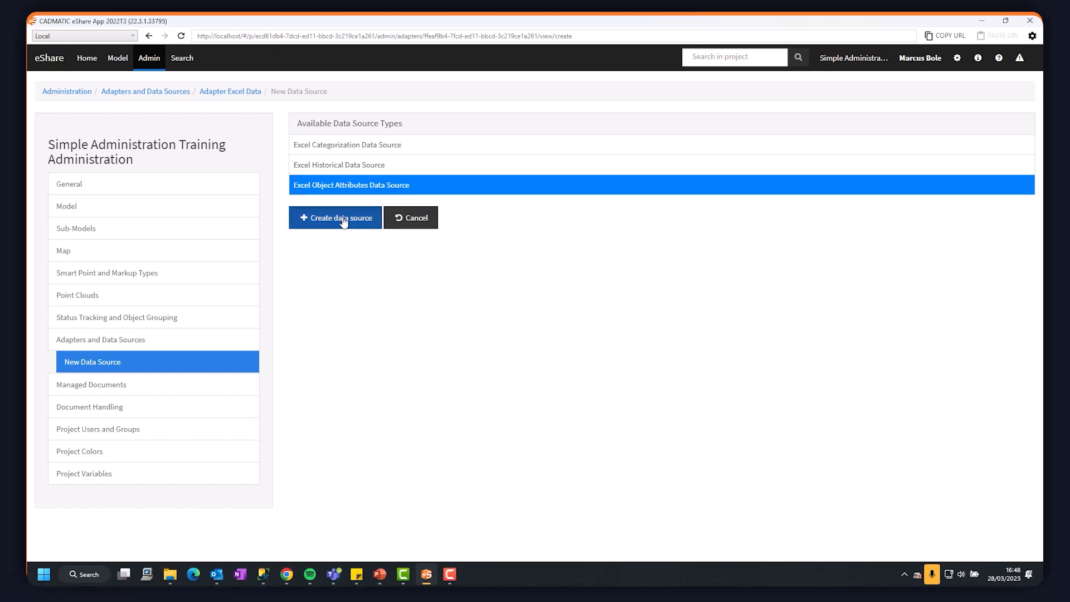
pyautogui.click(343, 219)
# Name the new data source "Volume / Attributes" and allow it for the All Users group.
pyautogui.moveTo(560, 153); pyautogui.dragTo(394, 148)
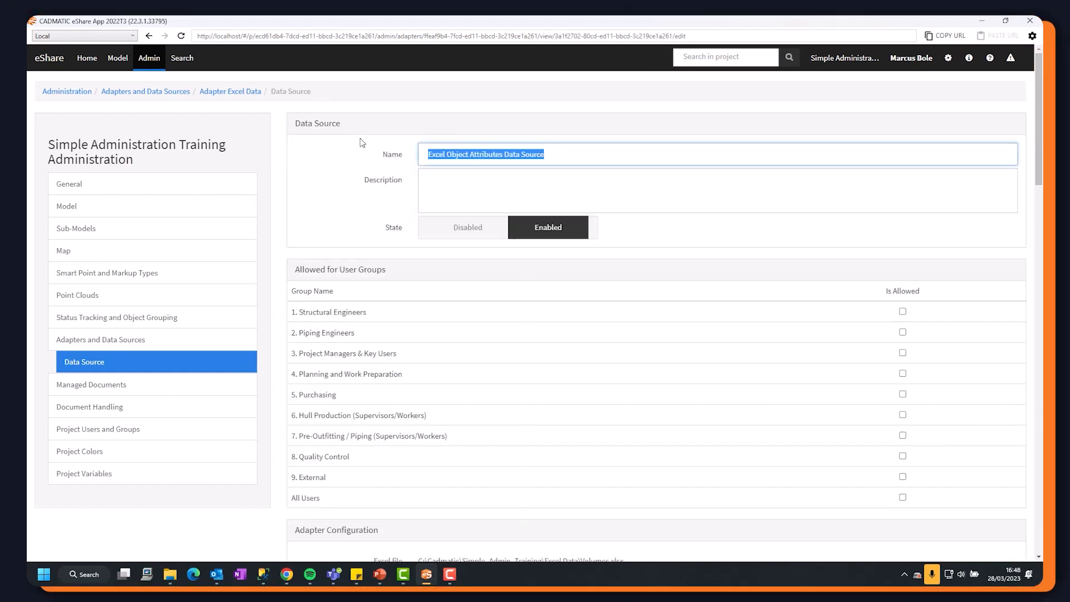
pyautogui.write('Volume')
pyautogui.write(' -')
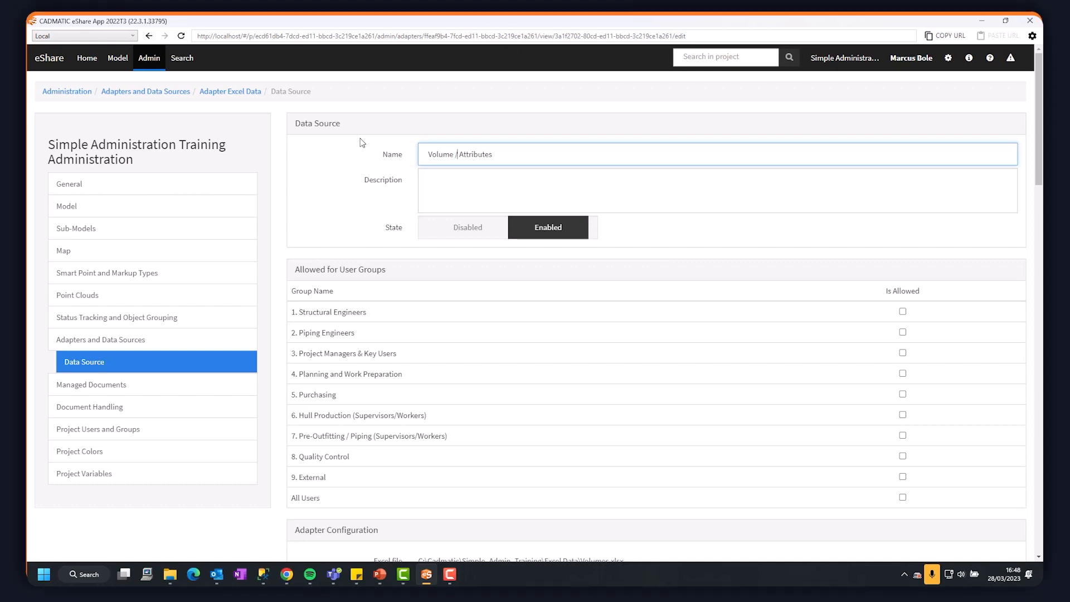
pyautogui.scroll(-5, 574, 270)
pyautogui.scroll(4, 433, 201)
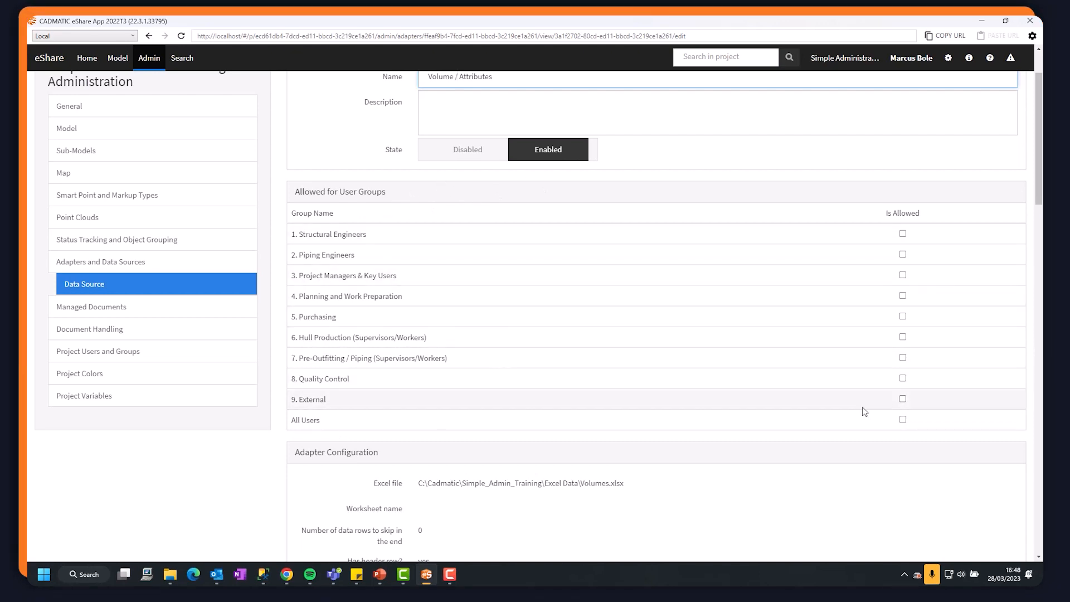
pyautogui.click(903, 420)
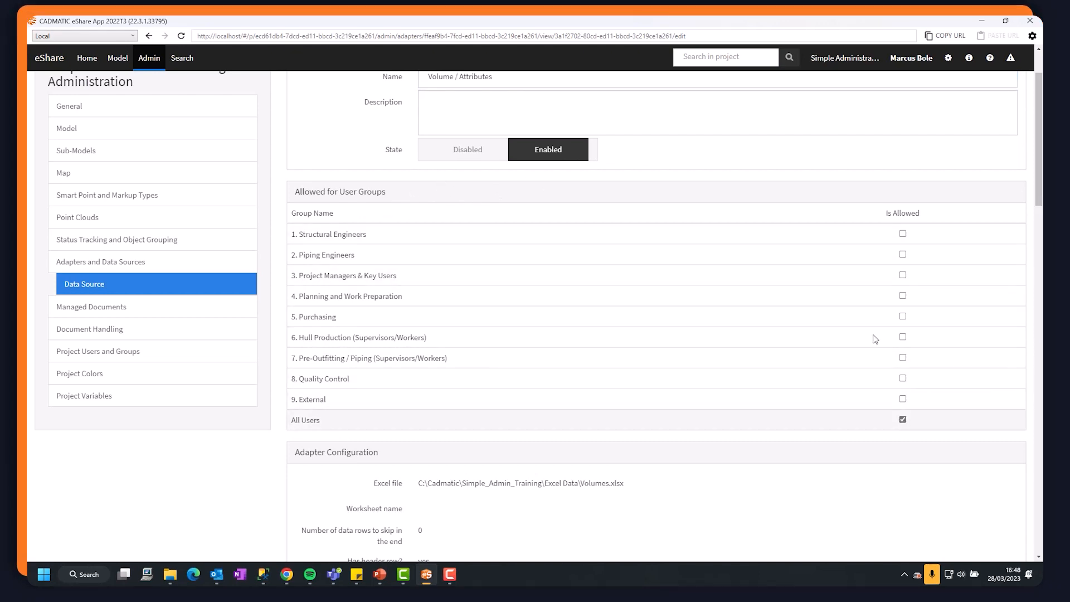
# Add a mapping that links the Excel column 1 / Name to the model object attribute Name.
pyautogui.scroll(-1, 527, 344)
pyautogui.scroll(-10, 529, 343)
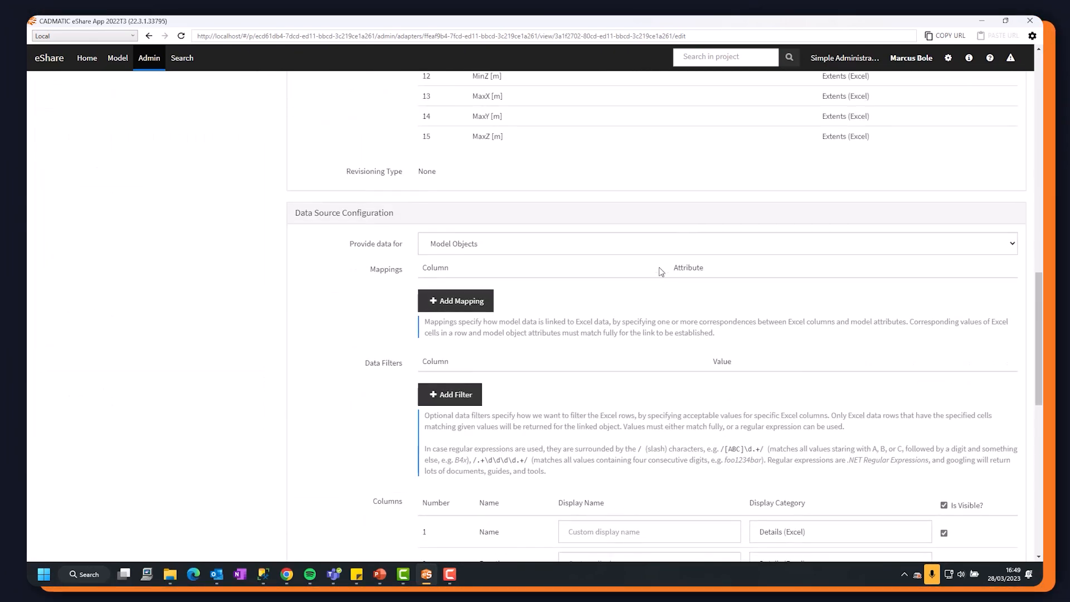
pyautogui.scroll(-1, 613, 273)
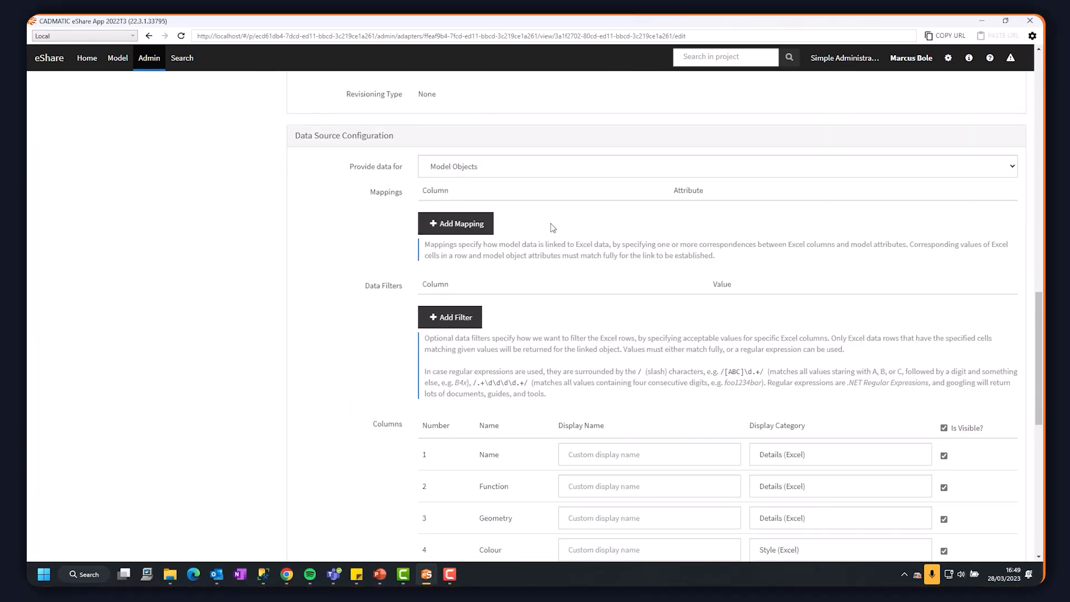
pyautogui.click(454, 225)
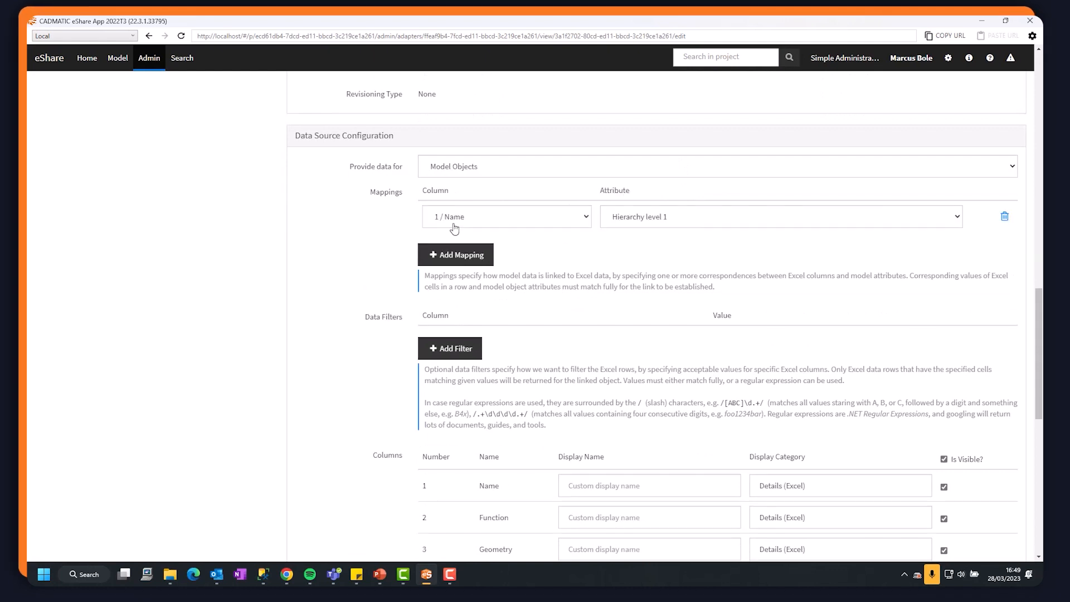
pyautogui.click(691, 219)
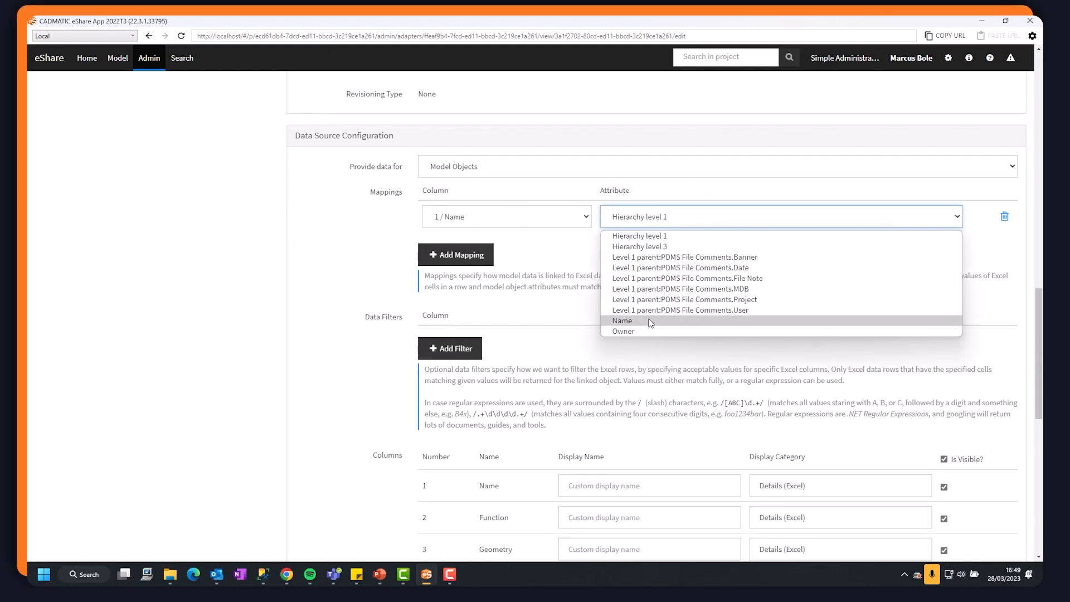
pyautogui.click(623, 322)
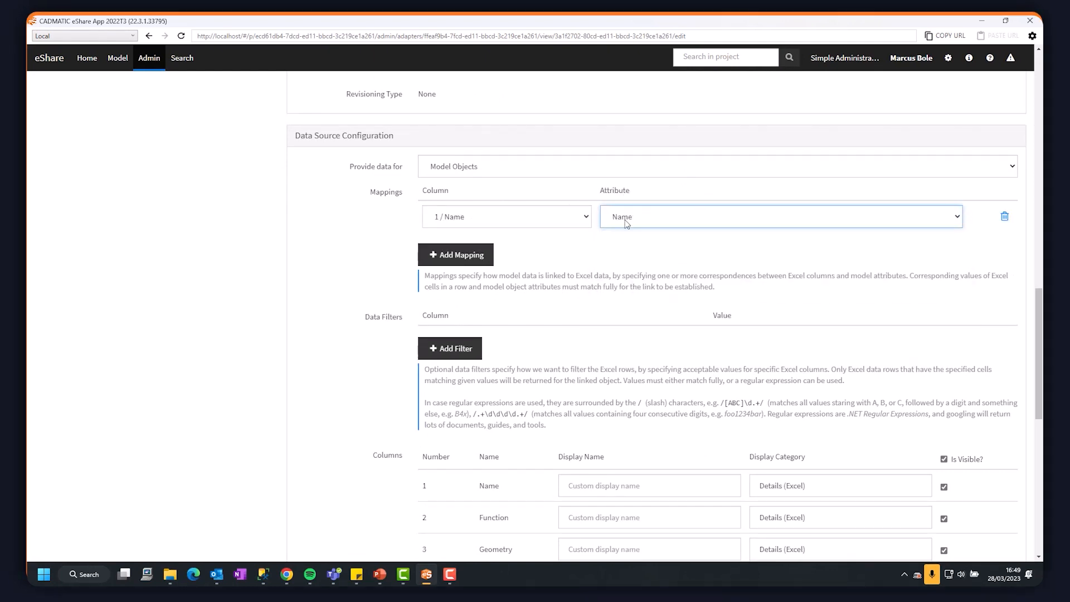
# Make the Name, Colour and Opacity columns not visible in the data source and save it.
pyautogui.scroll(-4, 715, 204)
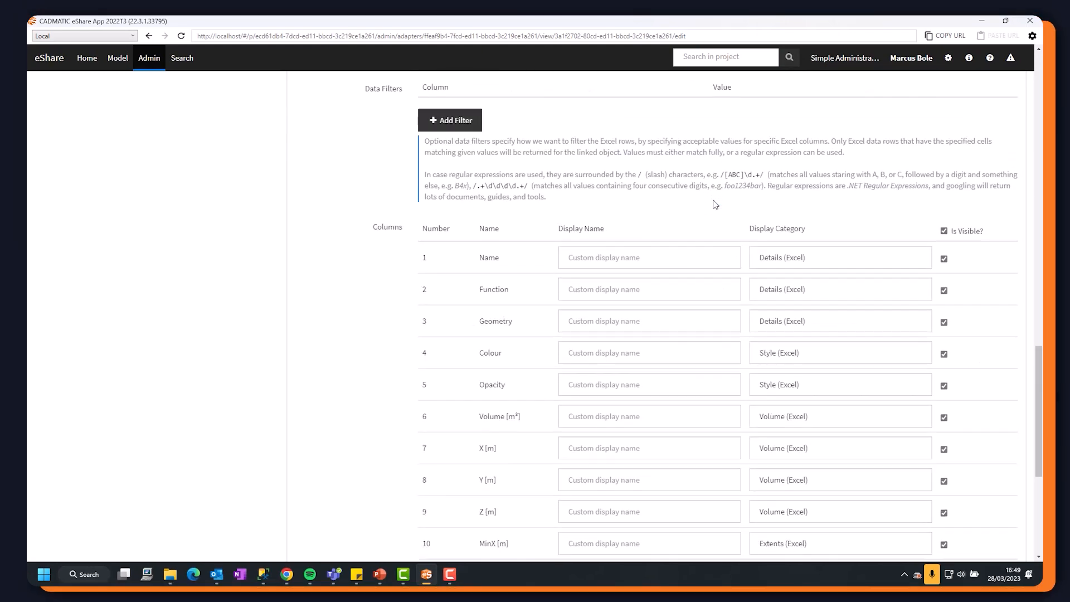
pyautogui.scroll(-5, 715, 205)
pyautogui.scroll(8, 712, 200)
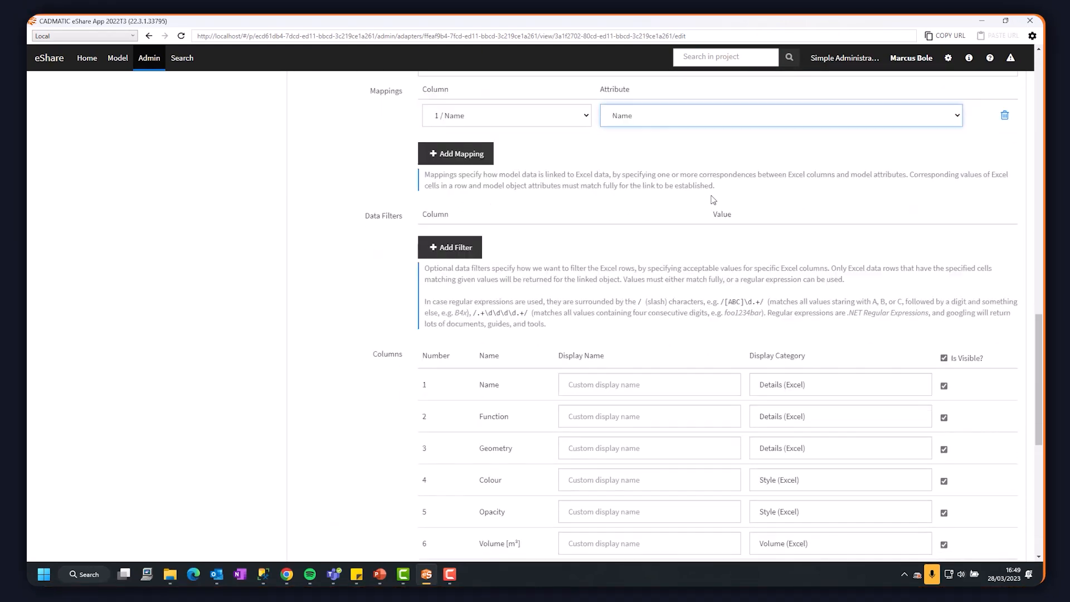
pyautogui.scroll(-5, 713, 201)
pyautogui.scroll(2, 712, 200)
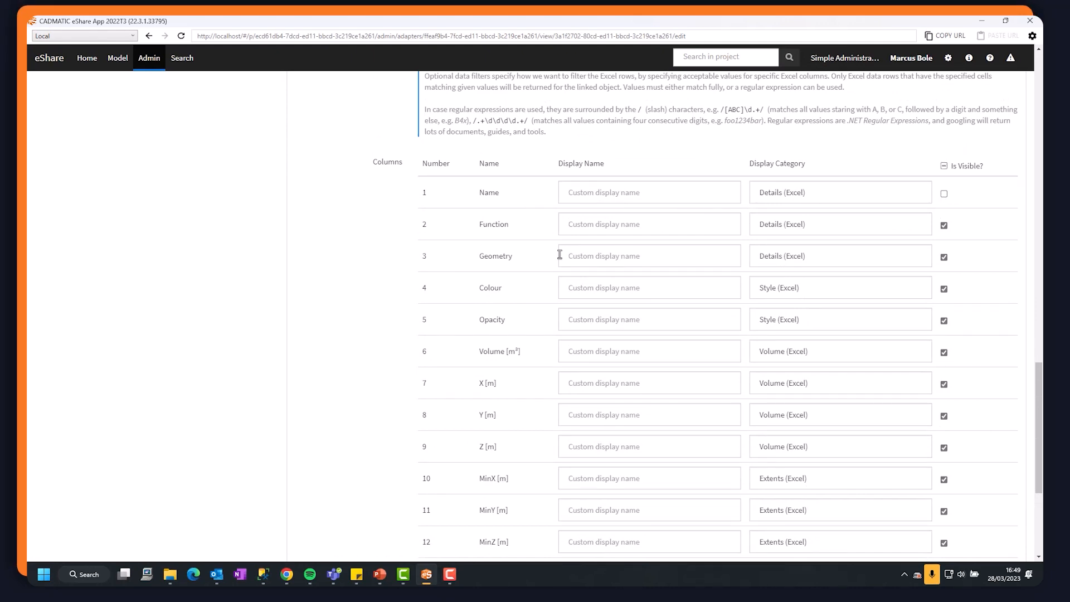
pyautogui.click(944, 289)
pyautogui.click(944, 320)
pyautogui.scroll(-4, 371, 255)
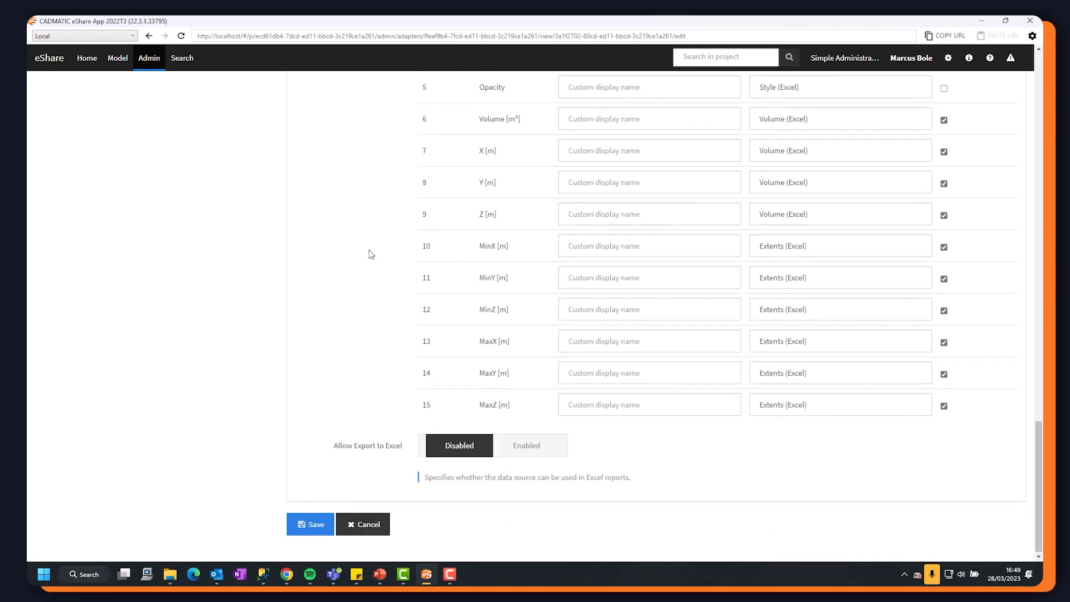
pyautogui.click(312, 526)
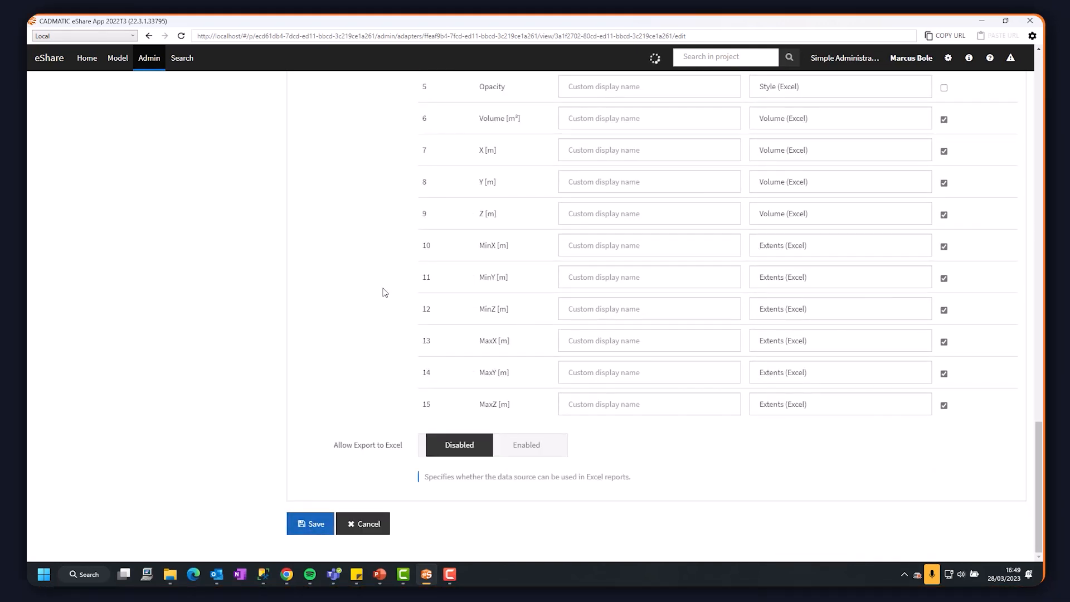
# Examine the Excel details, extents and volume attributes of various compartments in the 3D ship model.
pyautogui.click(118, 59)
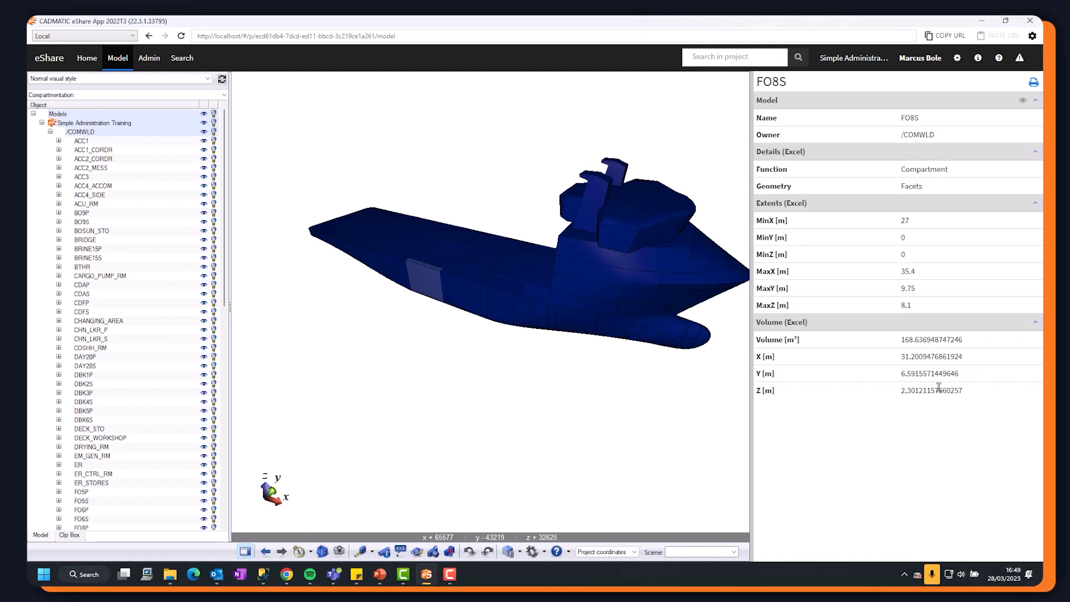
pyautogui.click(440, 256)
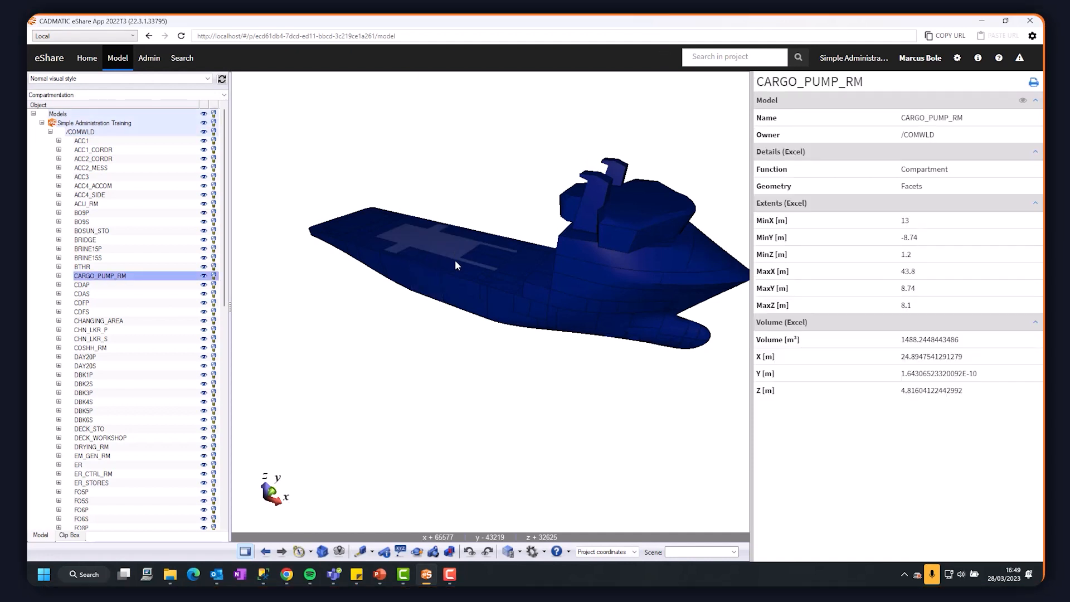
pyautogui.click(584, 234)
pyautogui.click(600, 269)
pyautogui.click(553, 269)
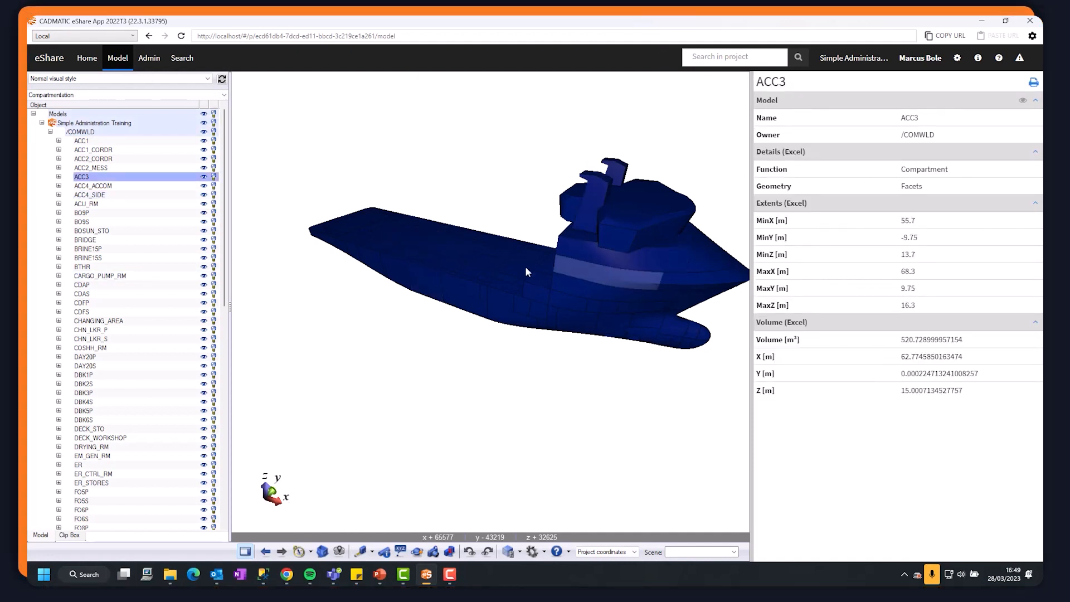
pyautogui.click(505, 267)
pyautogui.click(395, 256)
pyautogui.click(356, 232)
pyautogui.click(375, 230)
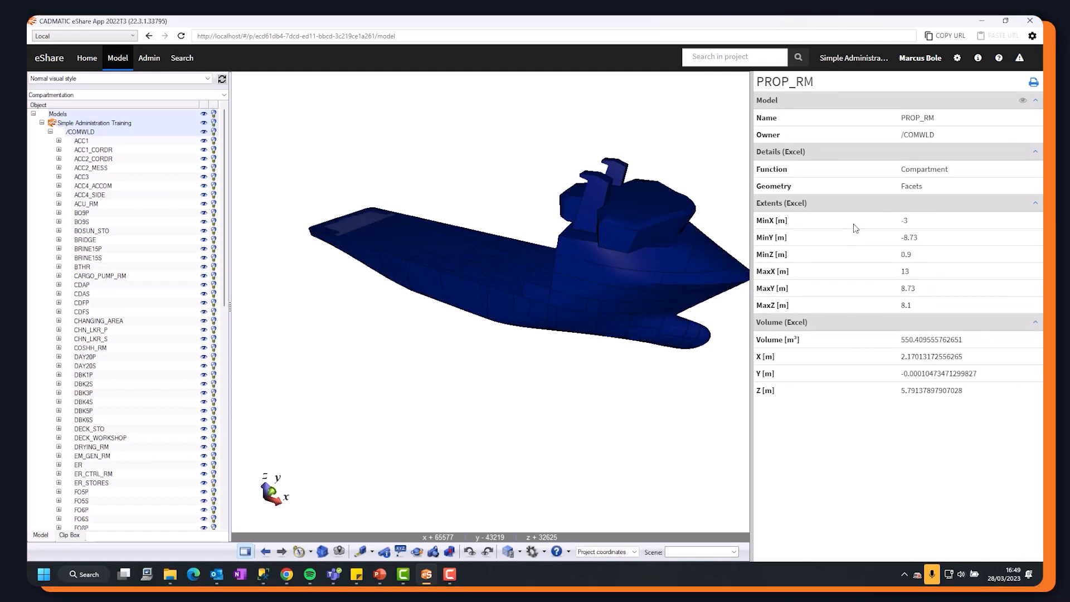
pyautogui.click(314, 233)
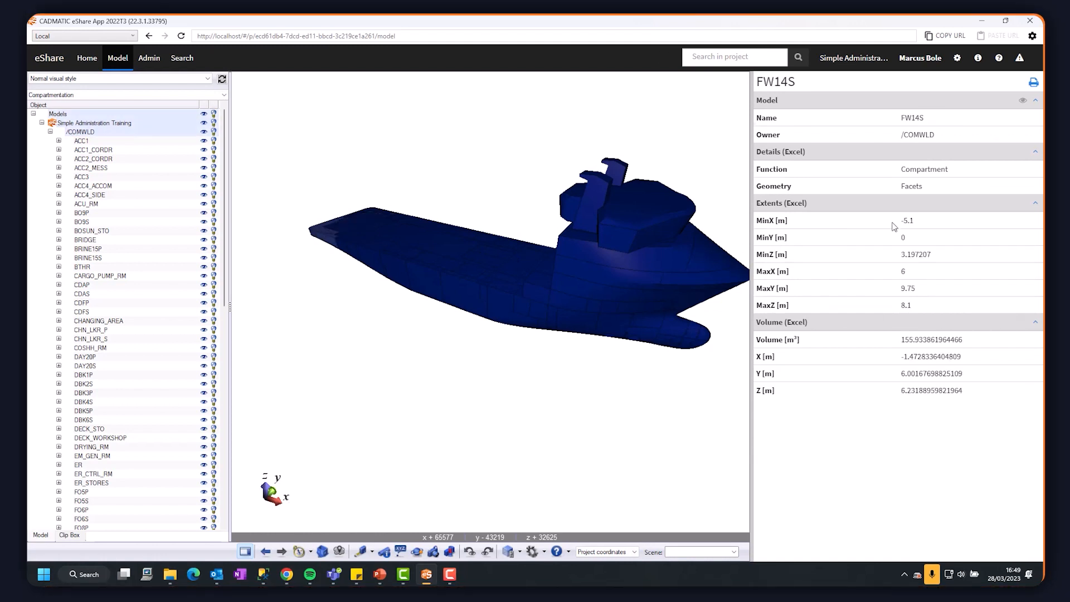
pyautogui.click(350, 224)
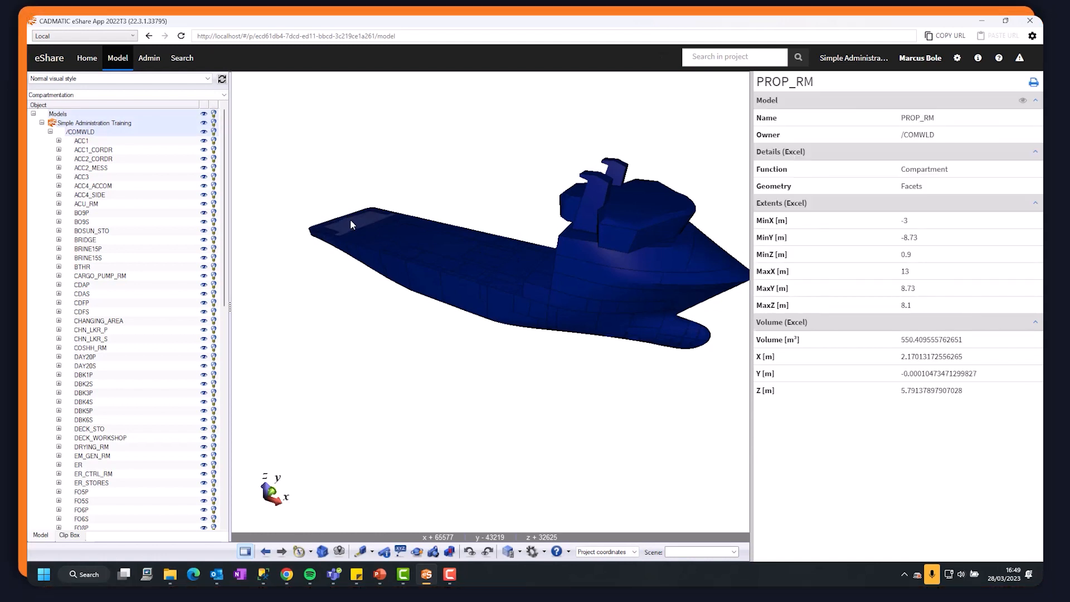
pyautogui.click(386, 213)
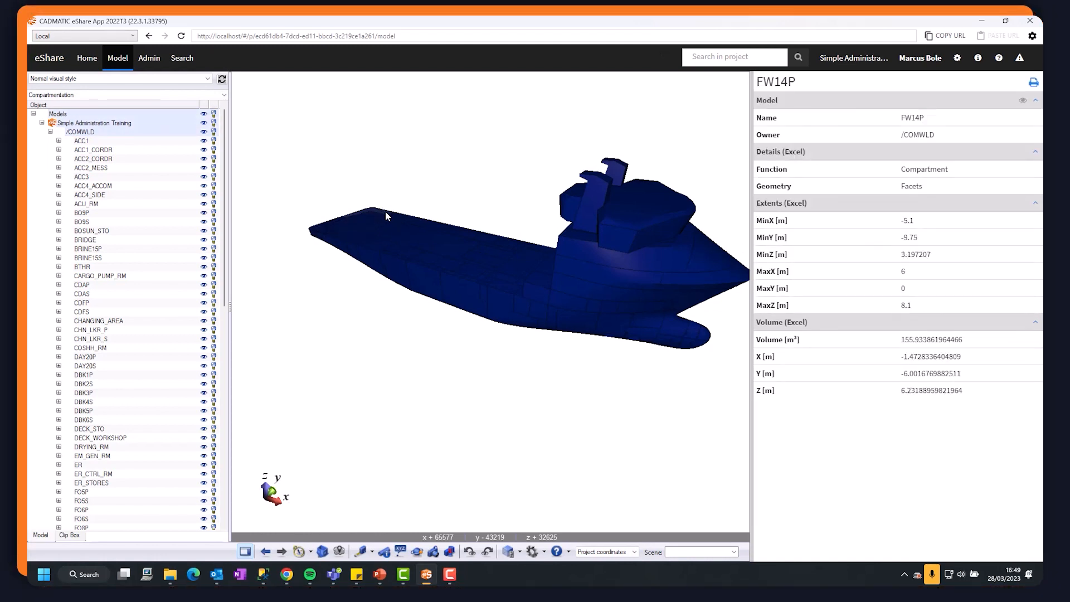
pyautogui.click(612, 330)
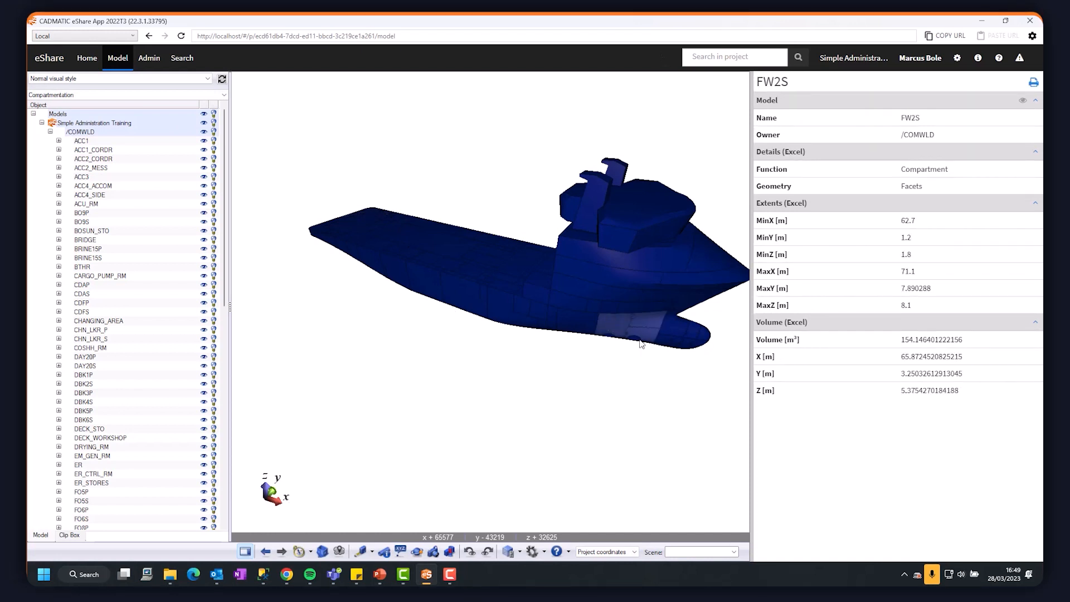
pyautogui.click(592, 330)
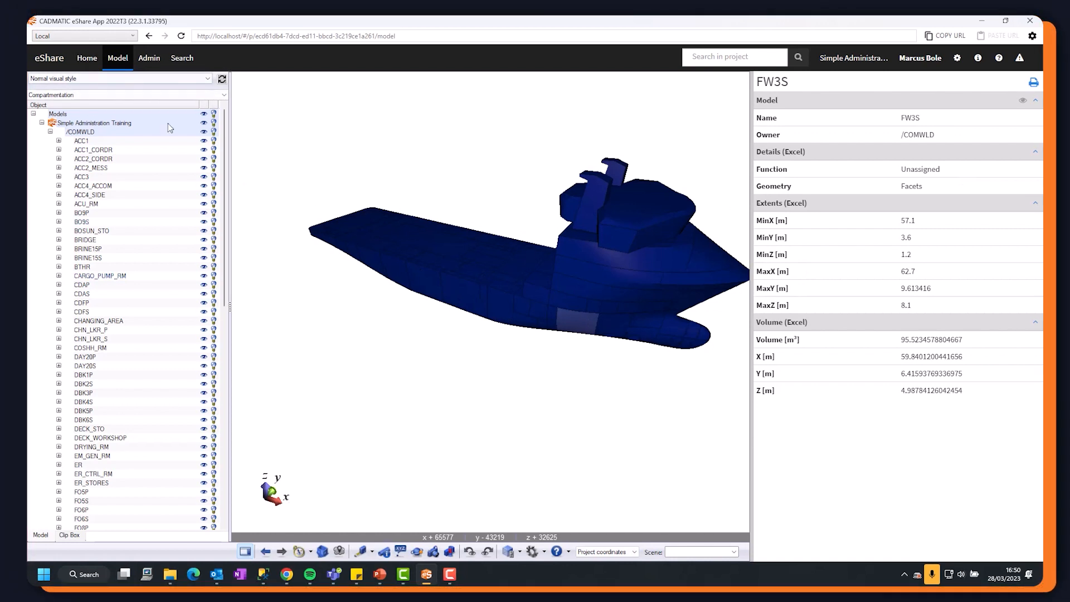
# Add a data source of type Excel Categorization Data Source to the Excel Data adapter.
pyautogui.click(149, 58)
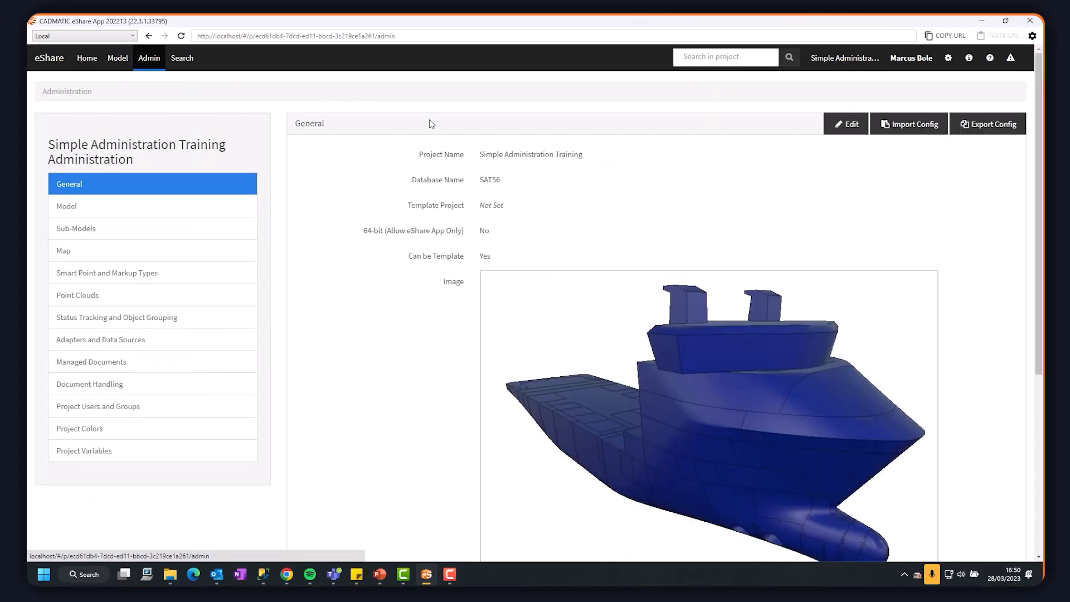
pyautogui.click(88, 341)
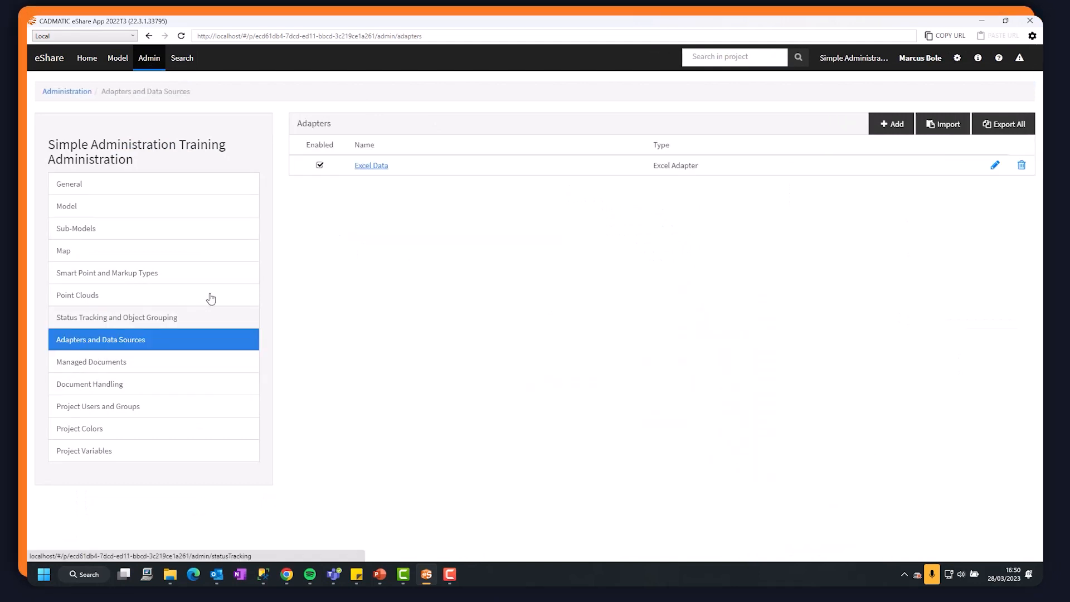
pyautogui.click(368, 166)
pyautogui.scroll(-5, 624, 261)
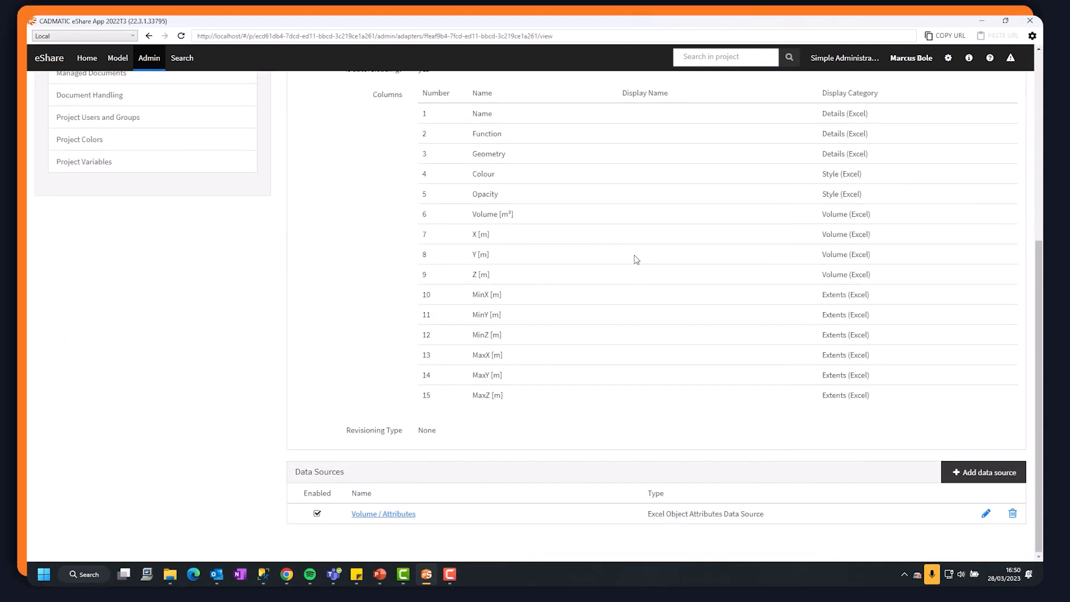
pyautogui.click(984, 472)
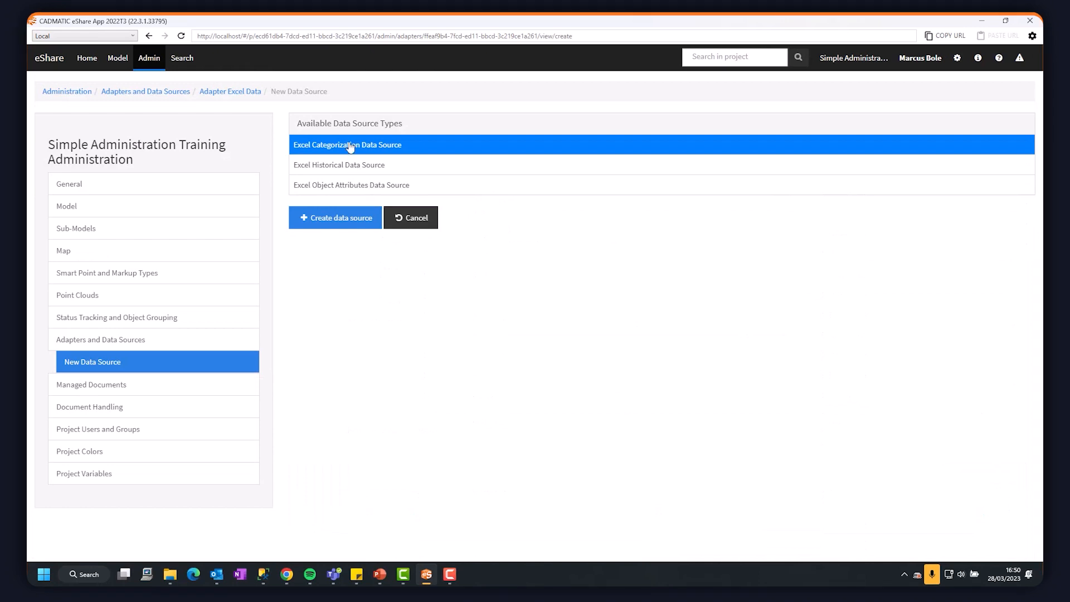
pyautogui.click(346, 220)
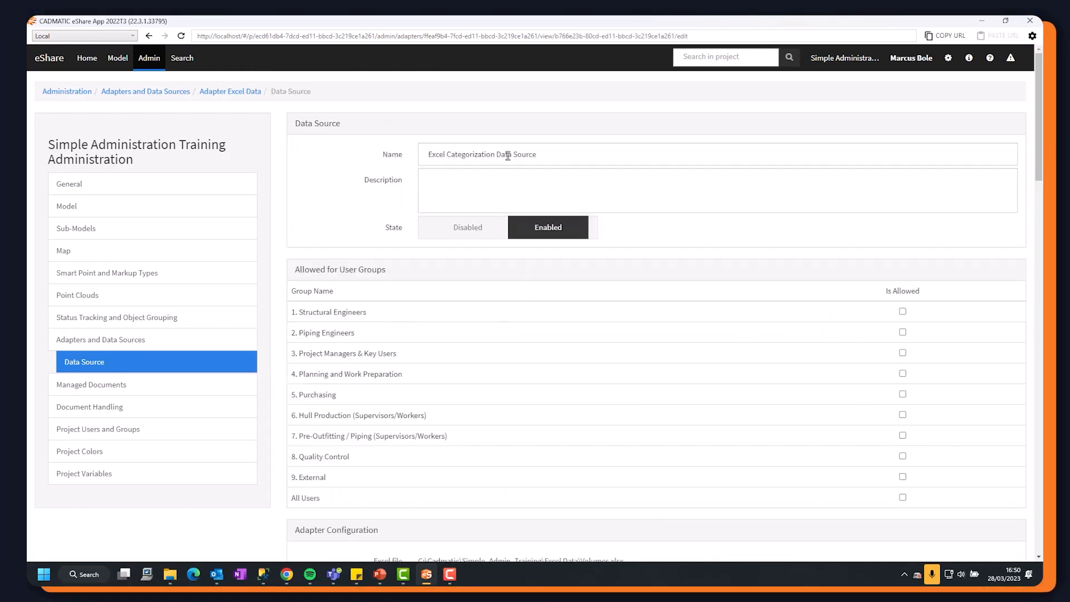
# Name the categorization data source "Compartment by Function" and allow it for the All Users group.
pyautogui.moveTo(545, 157); pyautogui.dragTo(323, 143)
pyautogui.write('V')
pyautogui.press('BackSpace')
pyautogui.write('Compartt')
pyautogui.press('BackSpace')
pyautogui.write('ment by Function')
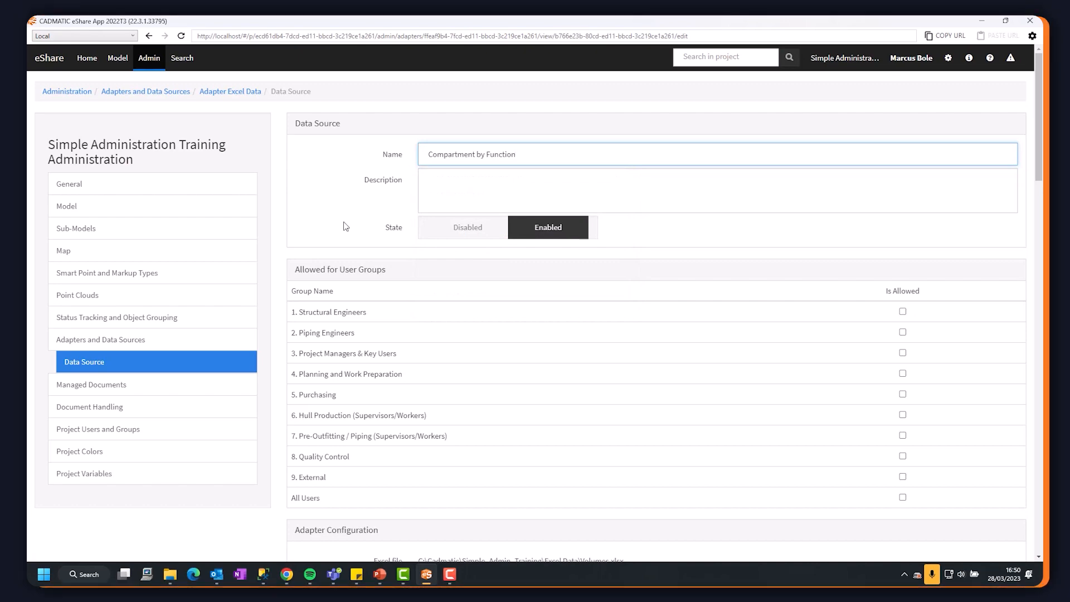
pyautogui.scroll(-4, 727, 314)
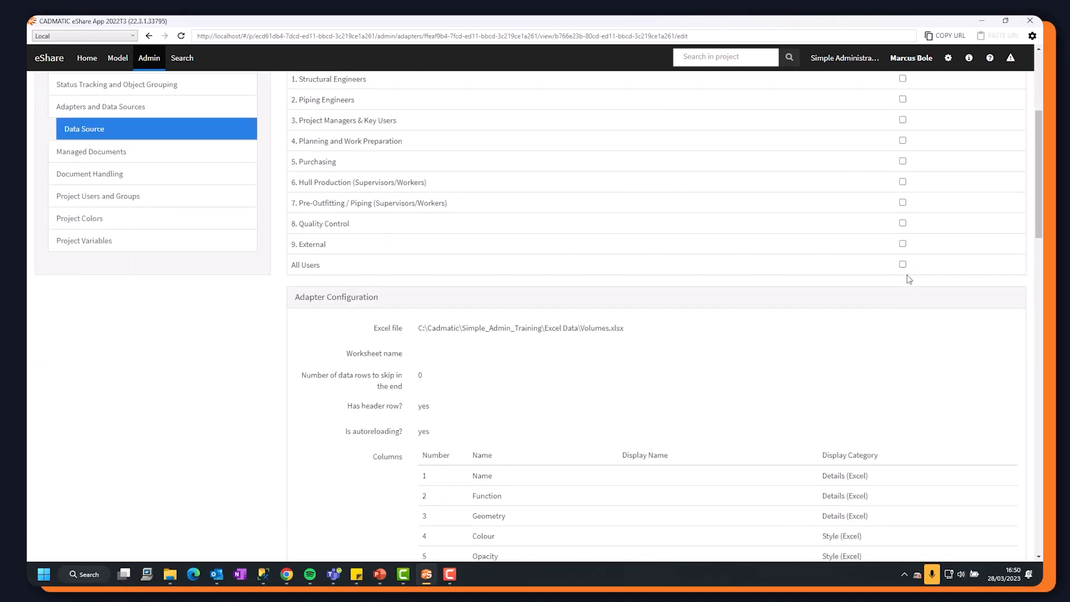
pyautogui.click(903, 266)
# Add a query mapping the Name column to the Name attribute, with 2 / Function as its value column.
pyautogui.scroll(-15, 935, 277)
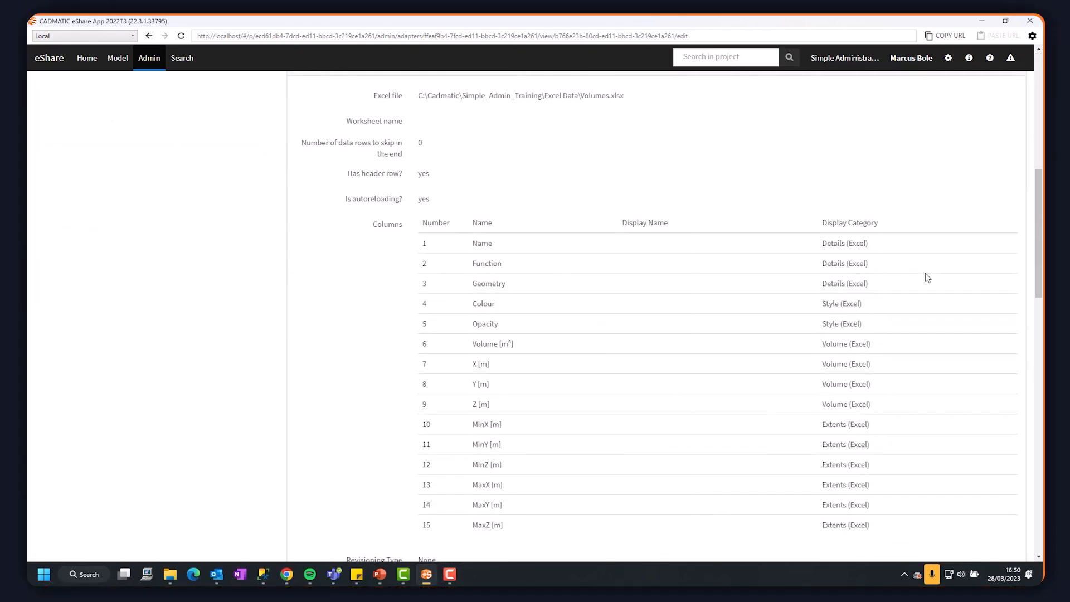
pyautogui.scroll(1, 739, 260)
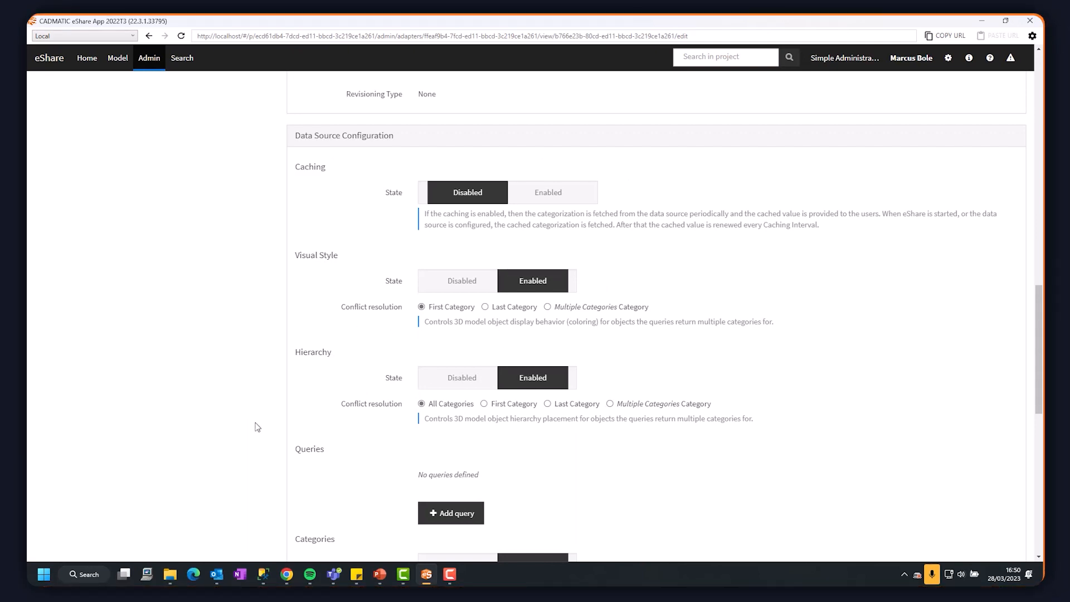
pyautogui.scroll(-5, 738, 383)
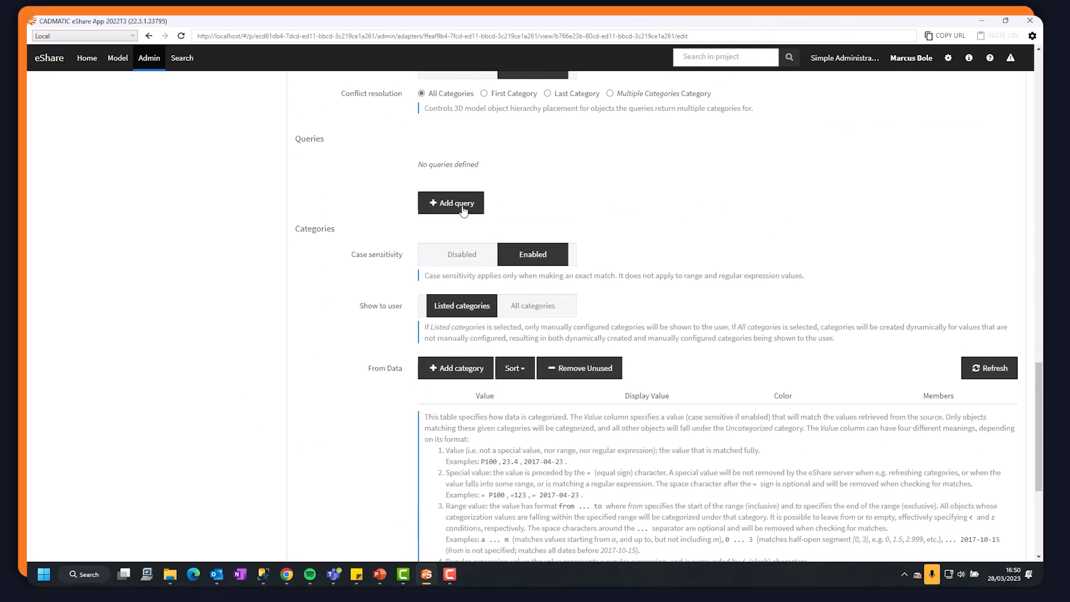
pyautogui.click(457, 204)
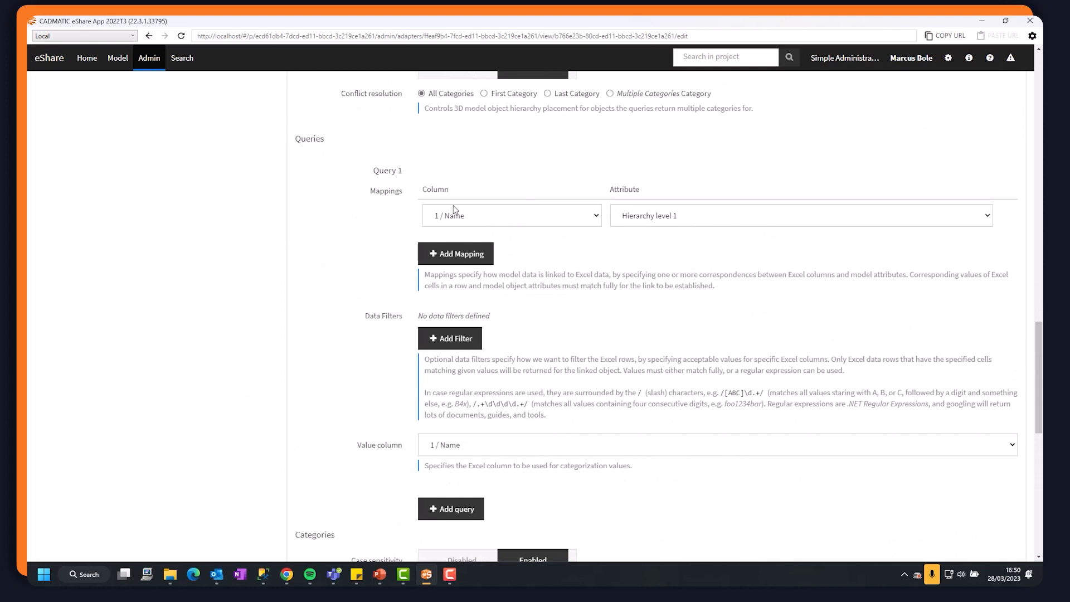
pyautogui.click(675, 223)
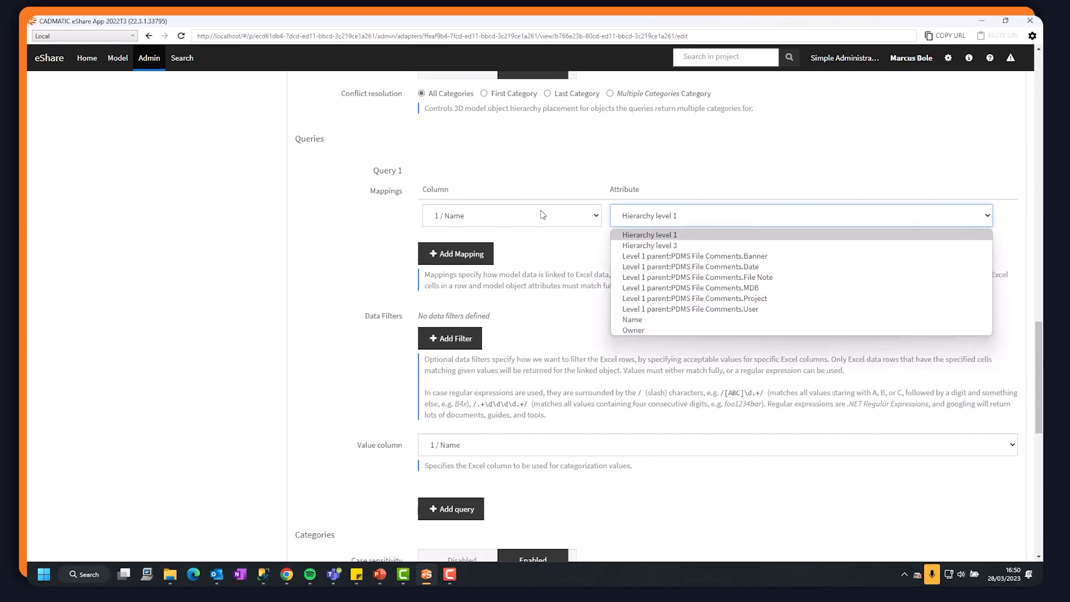
pyautogui.click(669, 299)
pyautogui.click(653, 321)
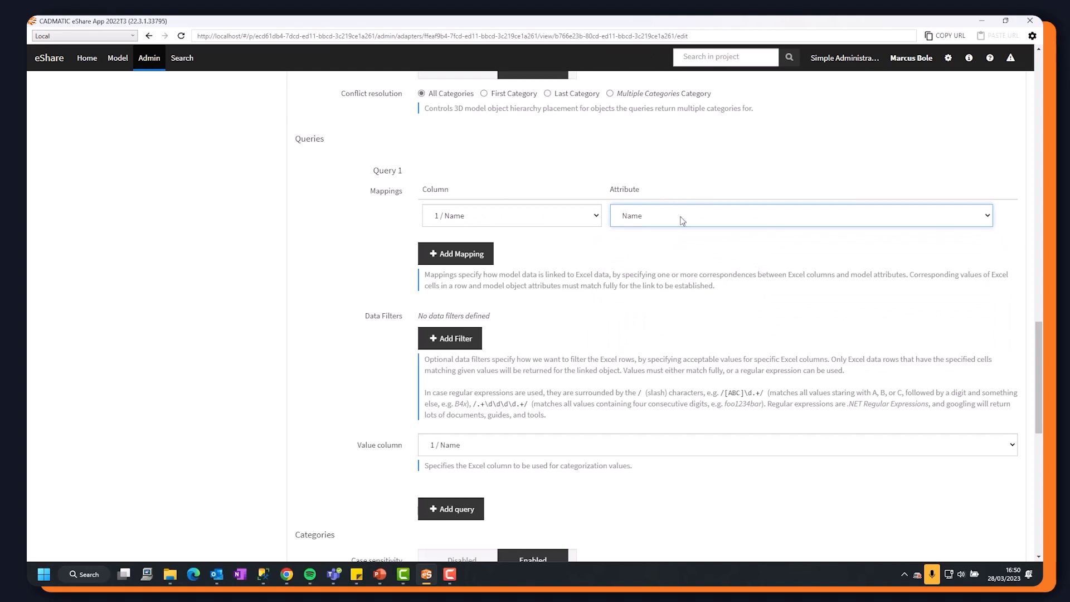
pyautogui.scroll(-1, 453, 329)
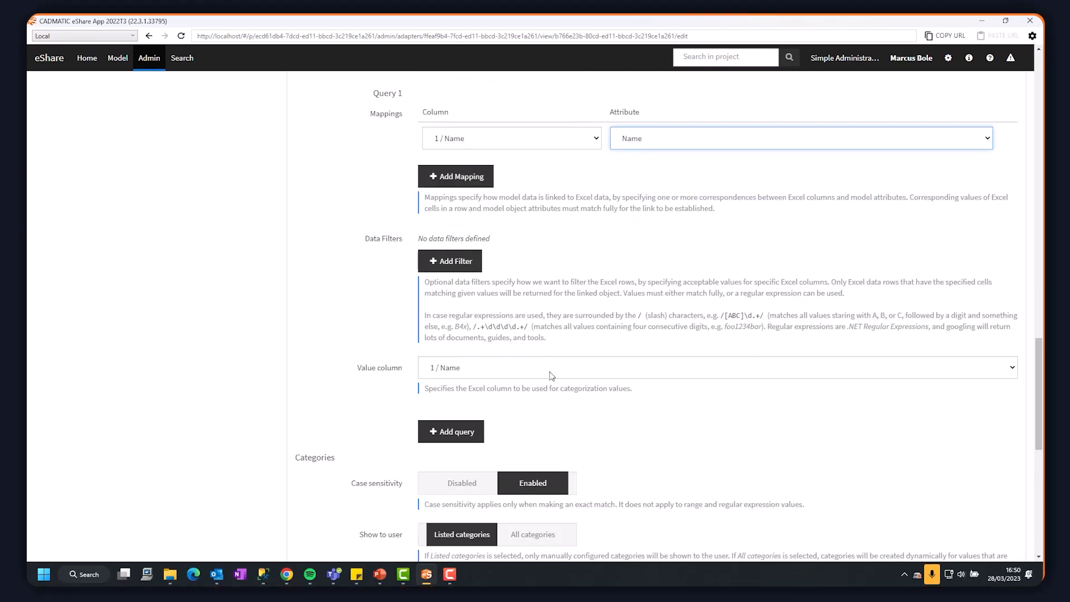
pyautogui.click(499, 365)
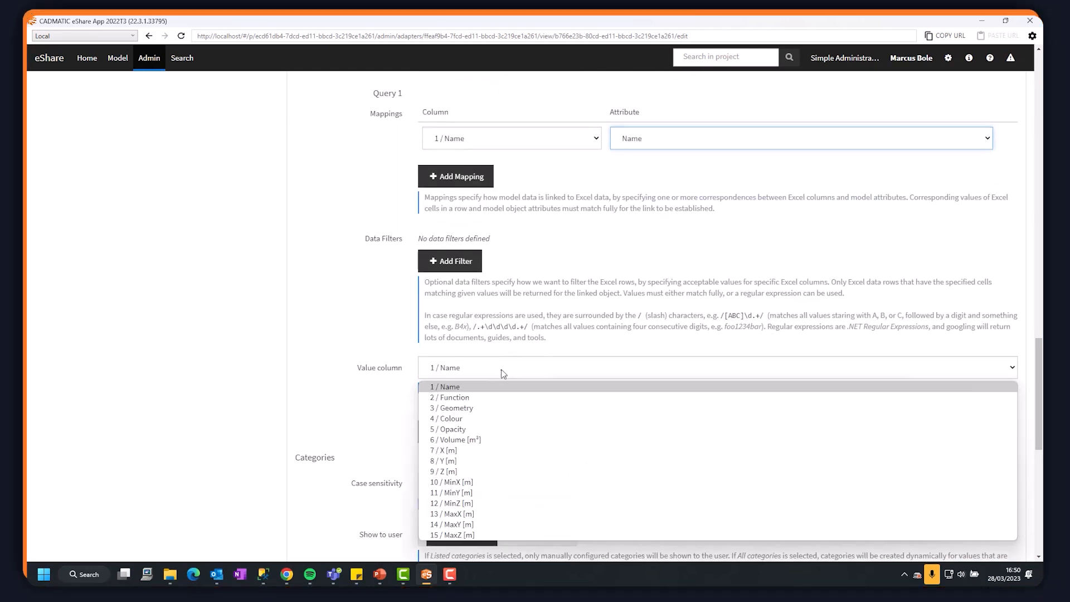
pyautogui.click(469, 396)
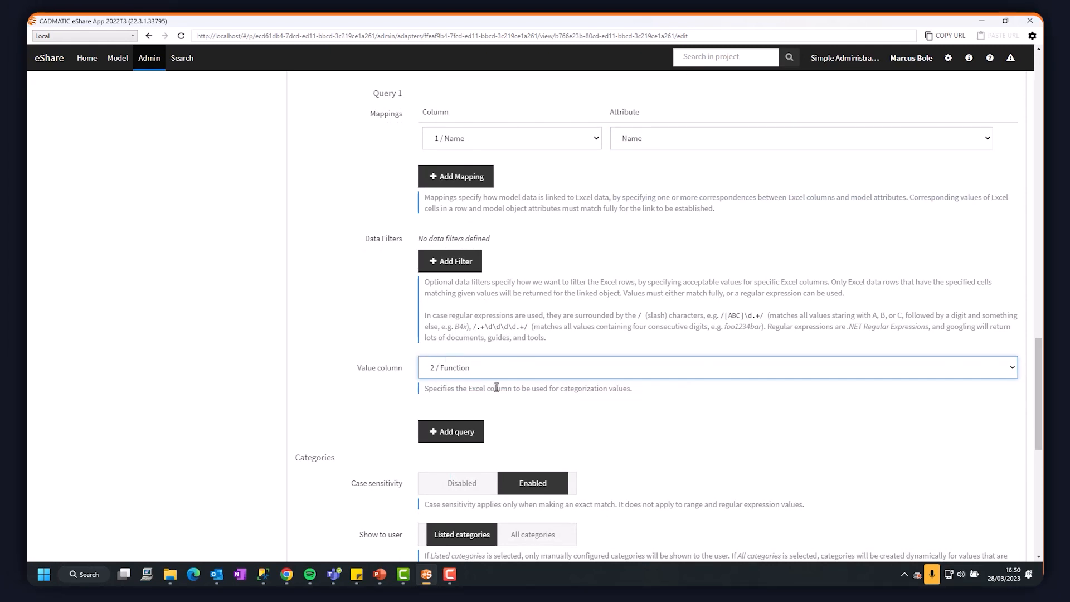
# Show all categories to the user, refresh the categories from the Excel data and save the data source.
pyautogui.scroll(-3, 373, 363)
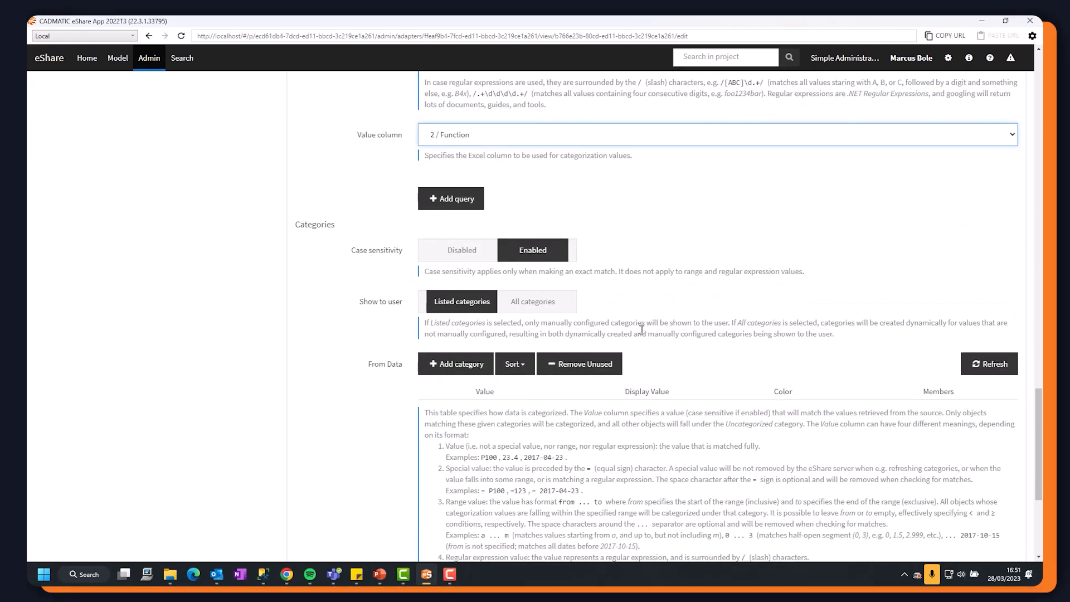
pyautogui.click(517, 311)
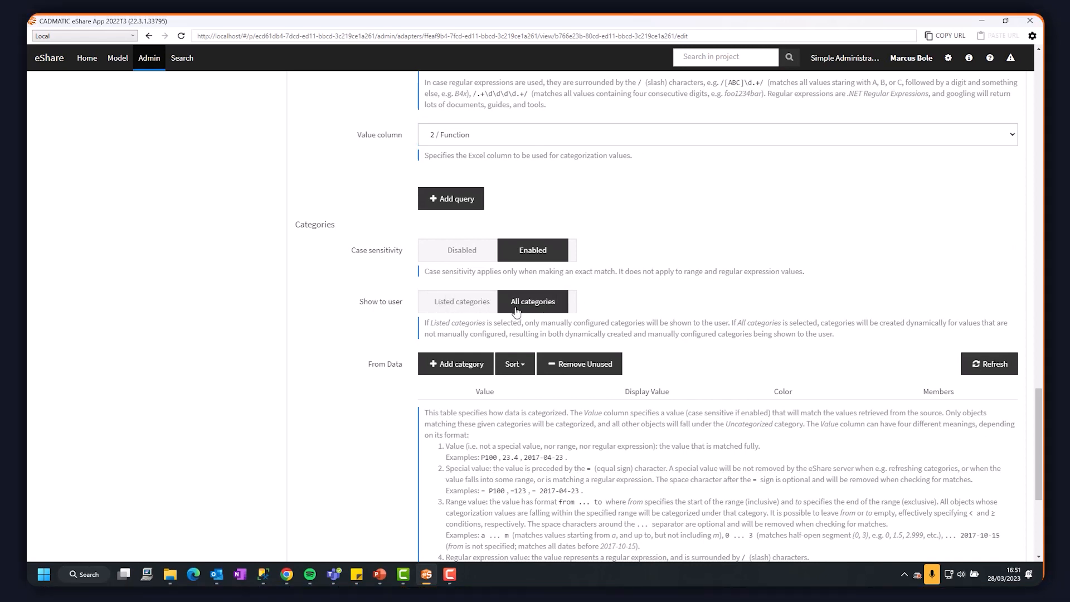
pyautogui.click(993, 369)
pyautogui.scroll(-1, 814, 312)
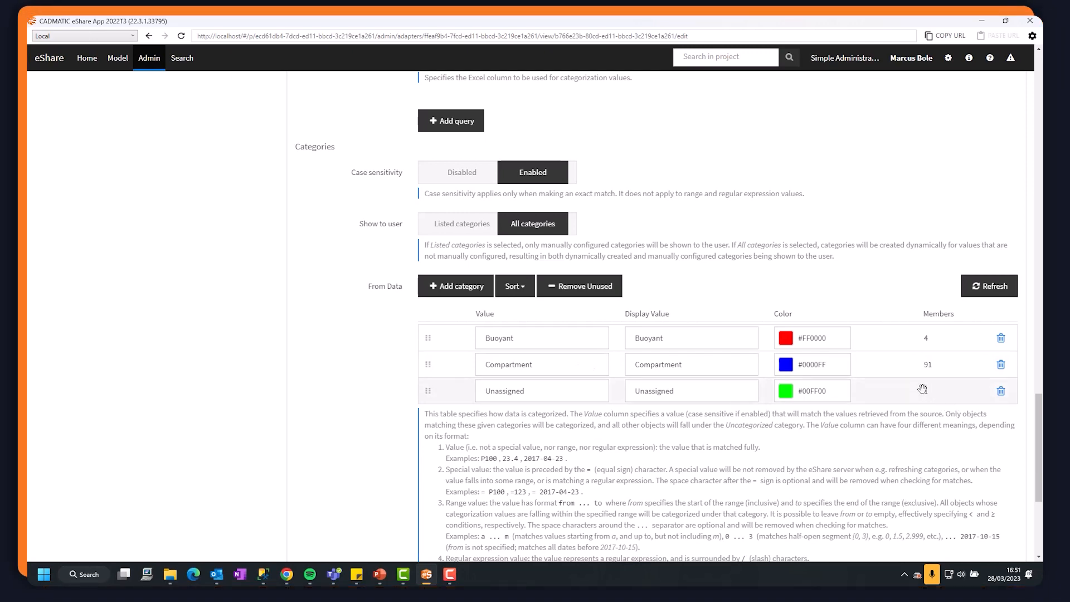
pyautogui.scroll(-4, 923, 389)
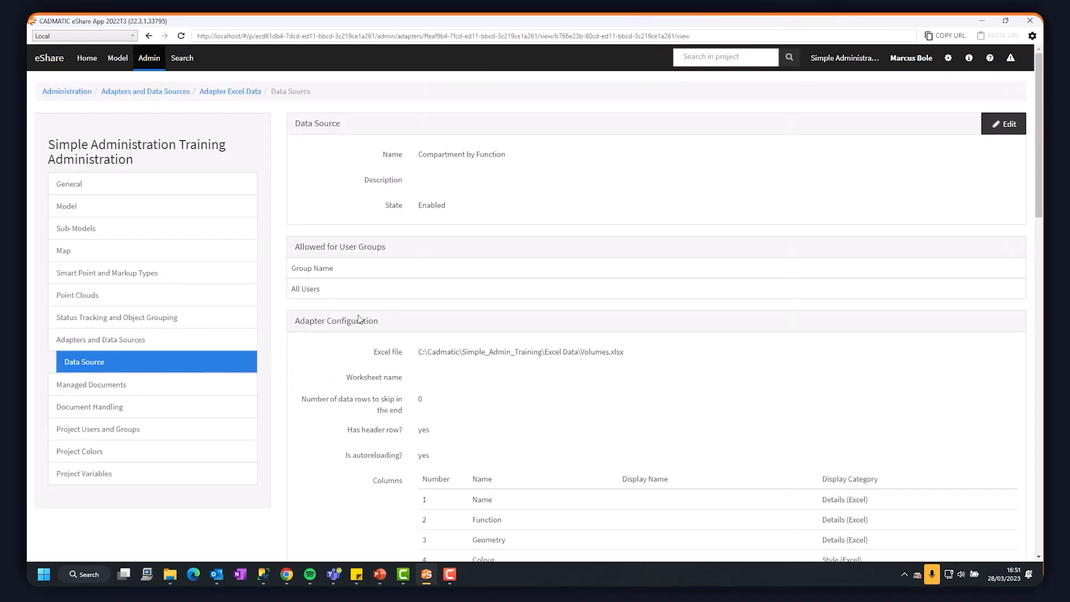
# Open the 3D model, apply the Compartment by Function visual style and view the ship's hull from below.
pyautogui.click(118, 59)
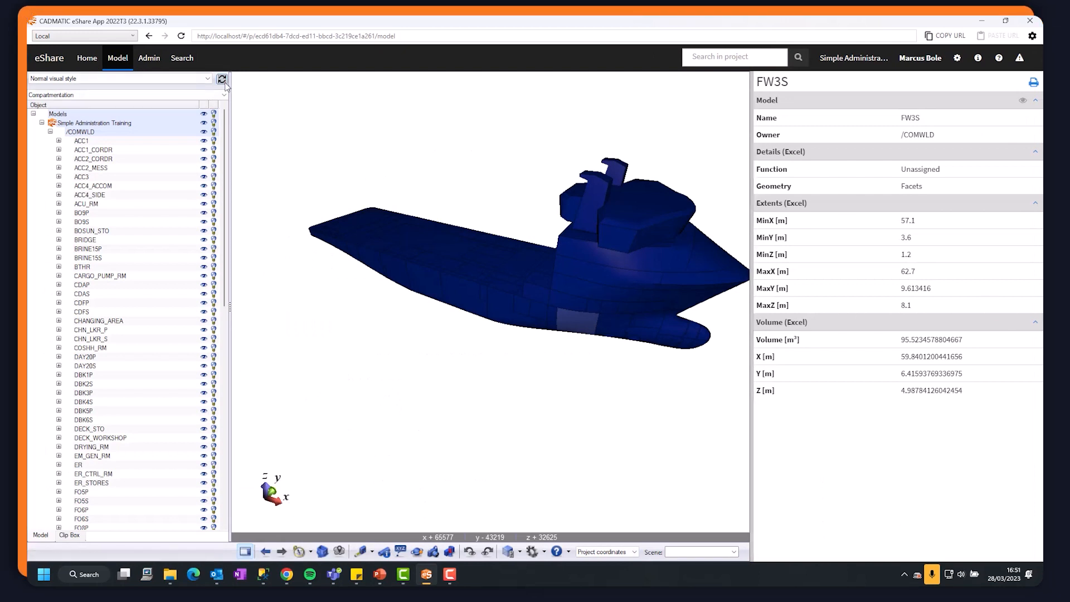
pyautogui.click(140, 78)
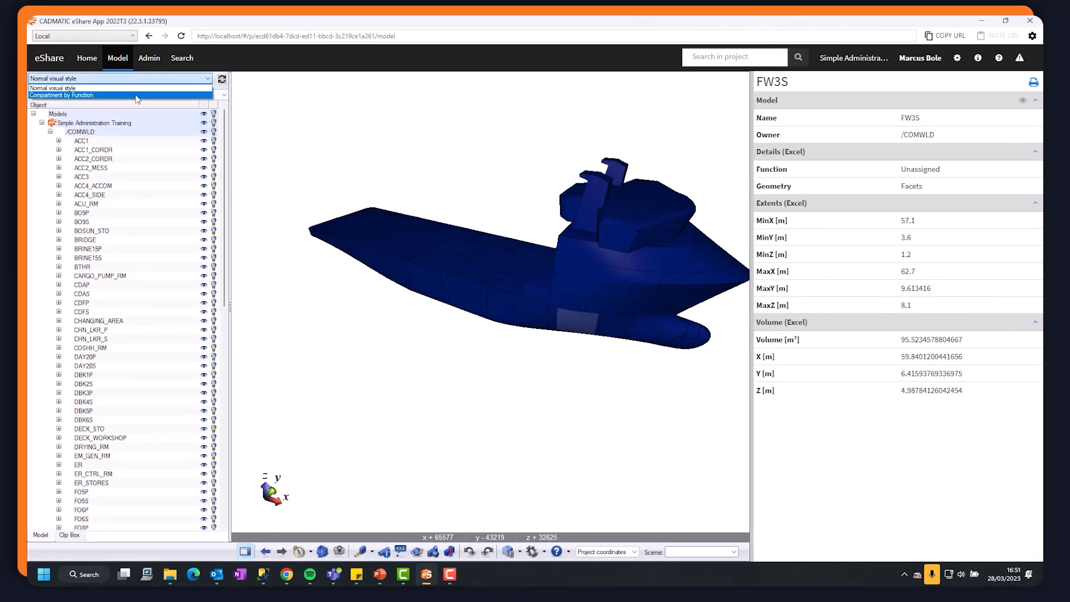
pyautogui.click(138, 96)
pyautogui.click(610, 366)
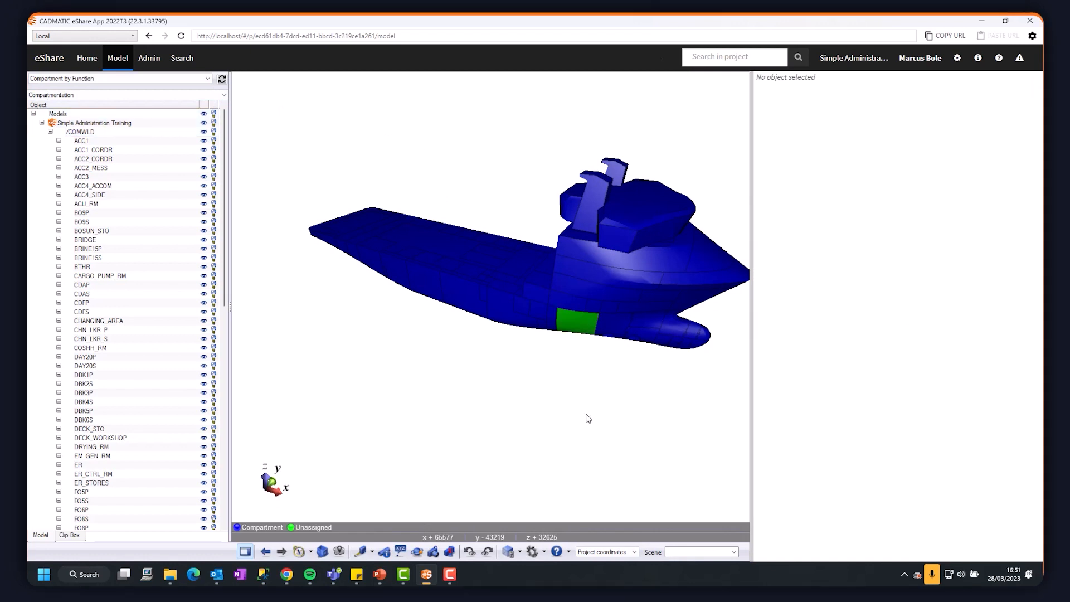
pyautogui.moveTo(658, 404); pyautogui.dragTo(710, 206)
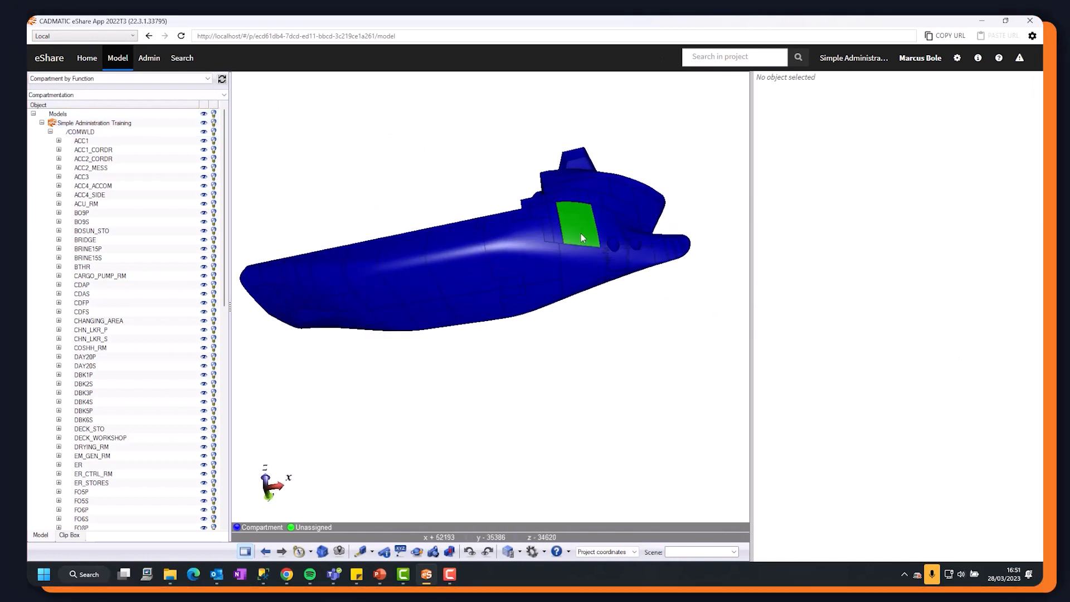
# Switch the object hierarchy to Compartment by Function and inspect the contents of the Unassigned and Compartment groups.
pyautogui.click(111, 95)
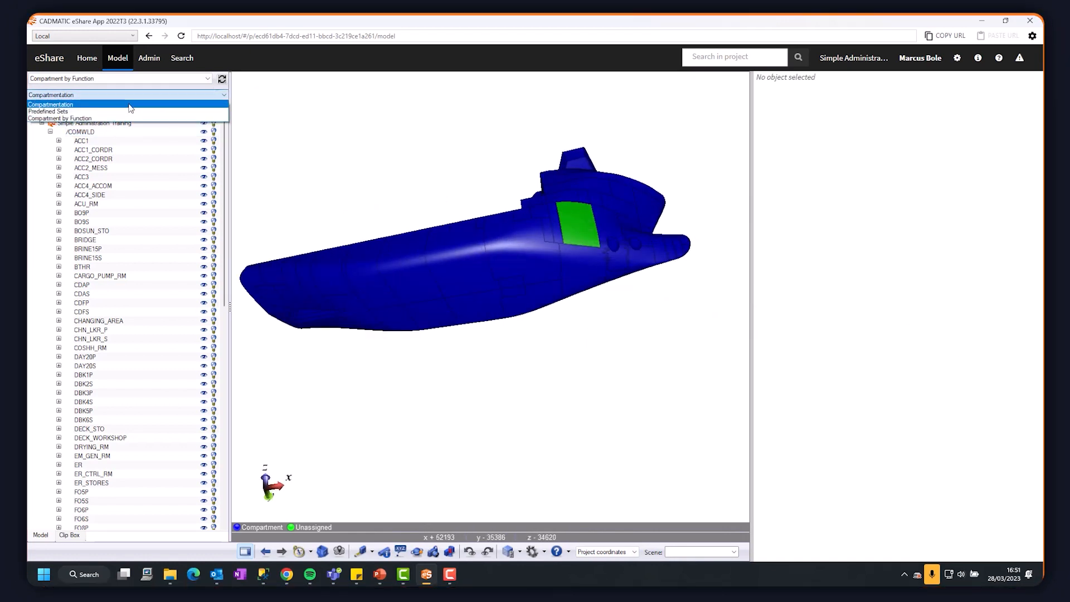
pyautogui.click(105, 119)
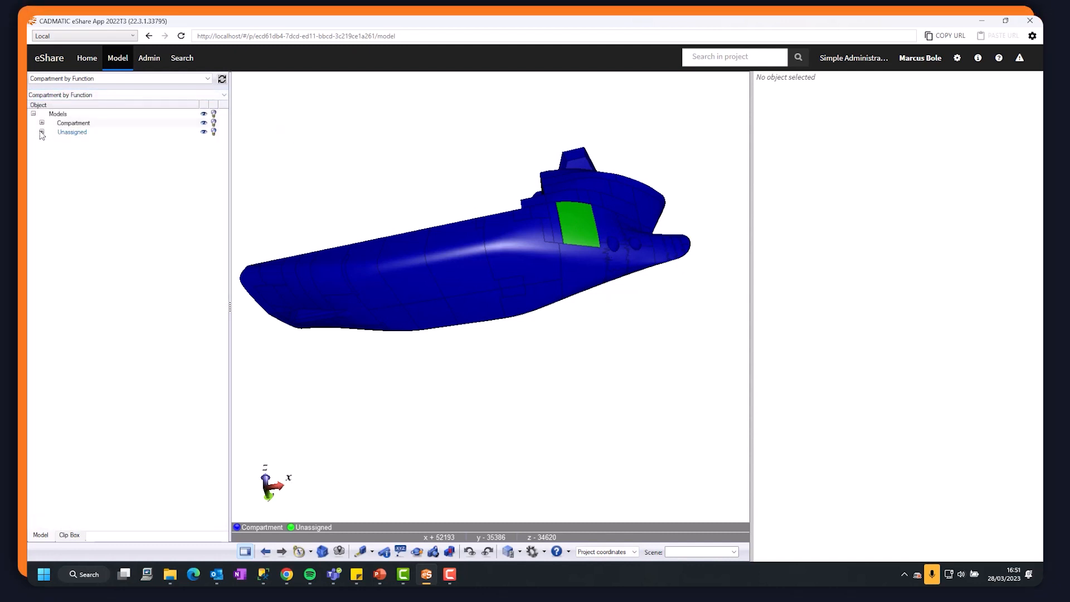
pyautogui.click(72, 142)
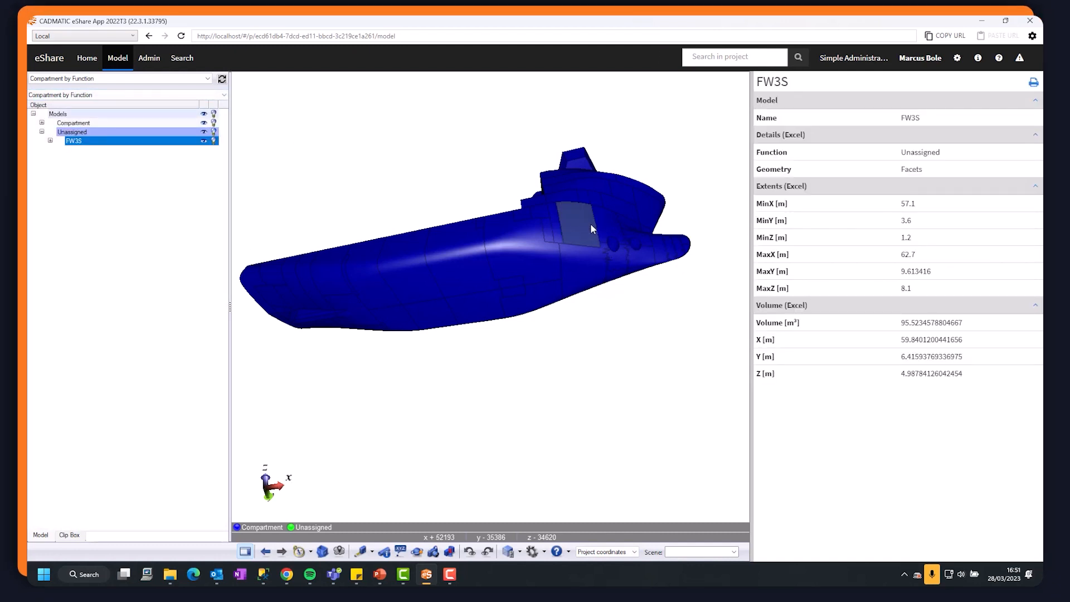
pyautogui.click(42, 123)
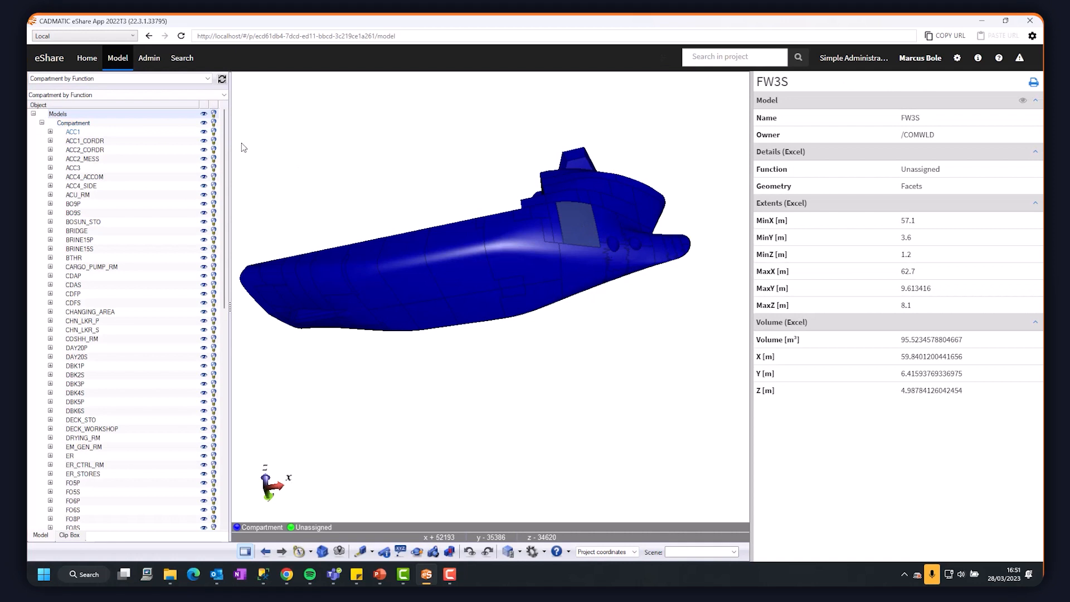
pyautogui.click(632, 365)
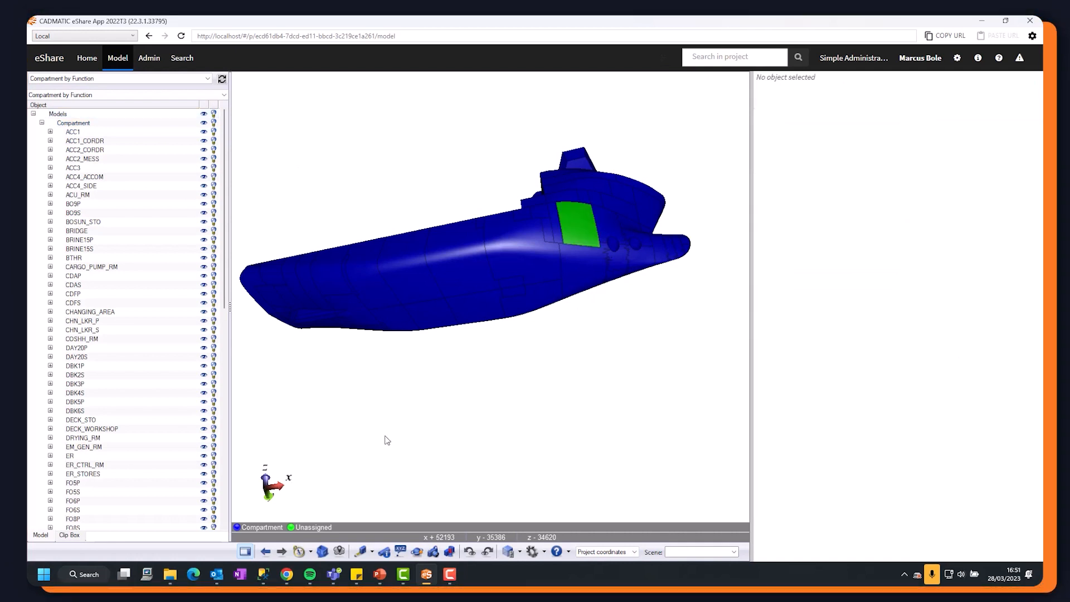
# Open Volumes.xlsx in Excel, change FW3S's function to Compartment, save and close the workbook, and return to eShare.
pyautogui.click(171, 574)
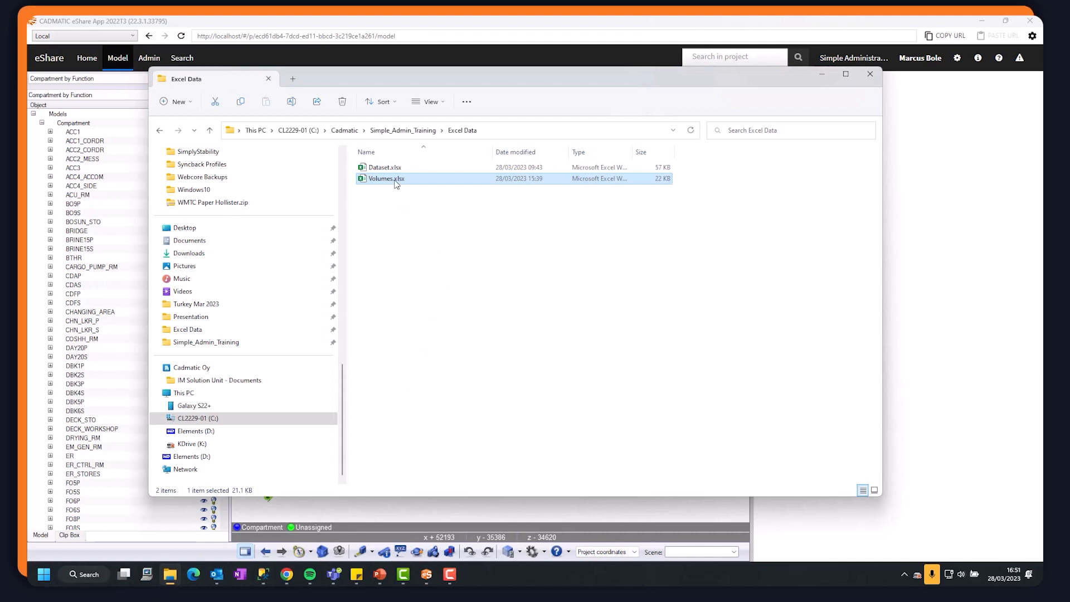
pyautogui.doubleClick(397, 184)
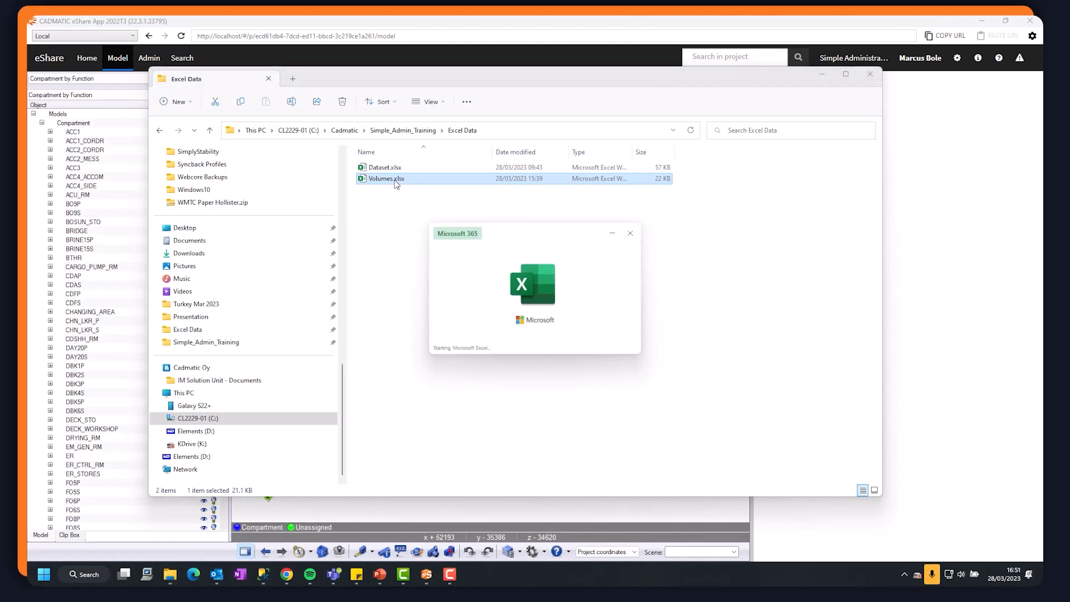
pyautogui.scroll(-4, 208, 394)
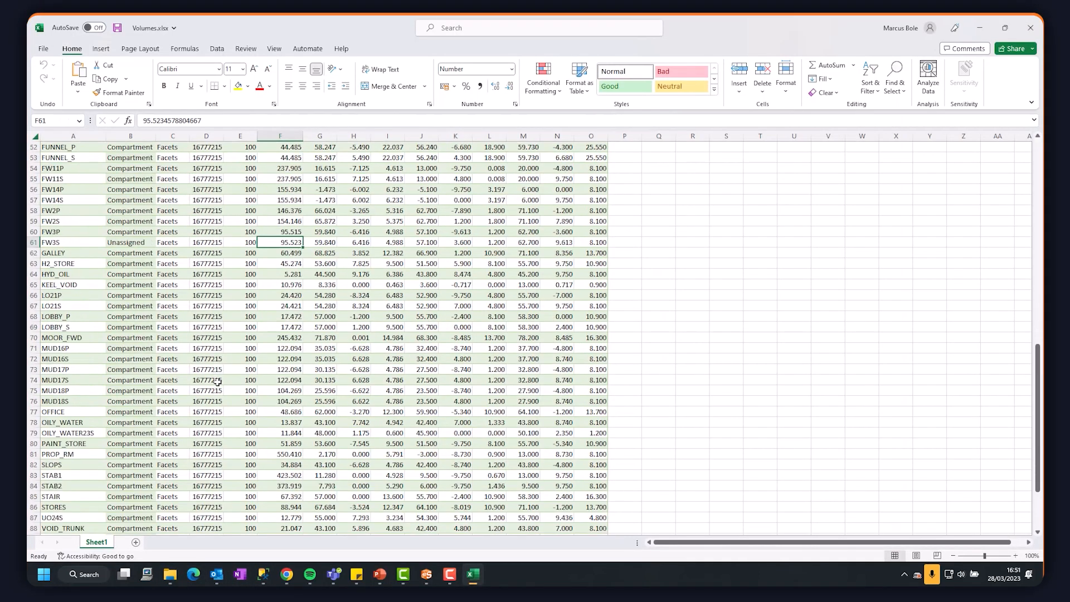
pyautogui.scroll(3, 216, 384)
pyautogui.click(145, 339)
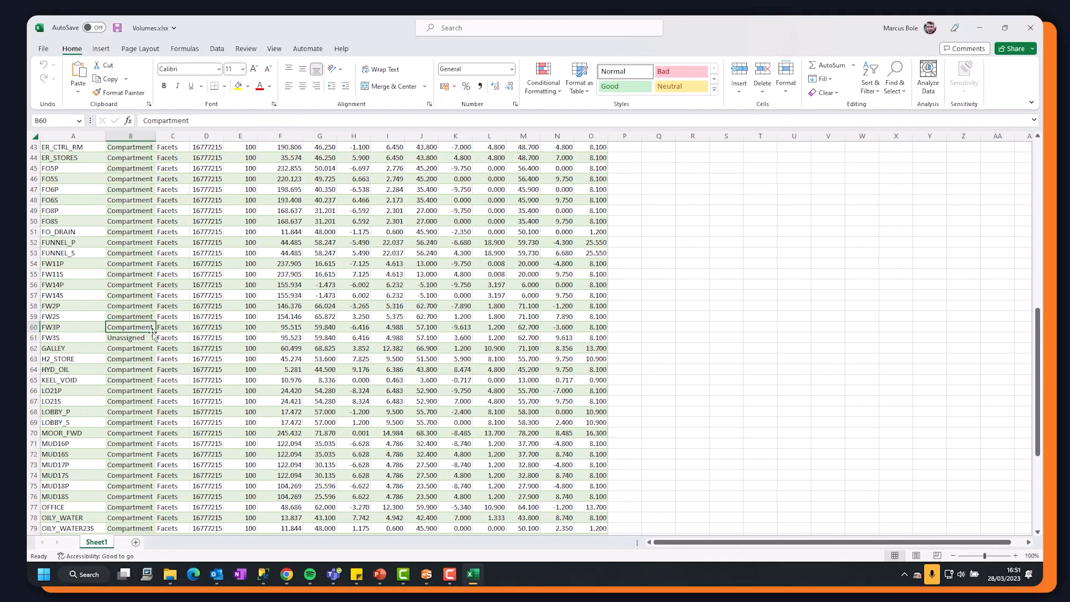
pyautogui.moveTo(145, 328); pyautogui.dragTo(159, 343)
pyautogui.click(353, 359)
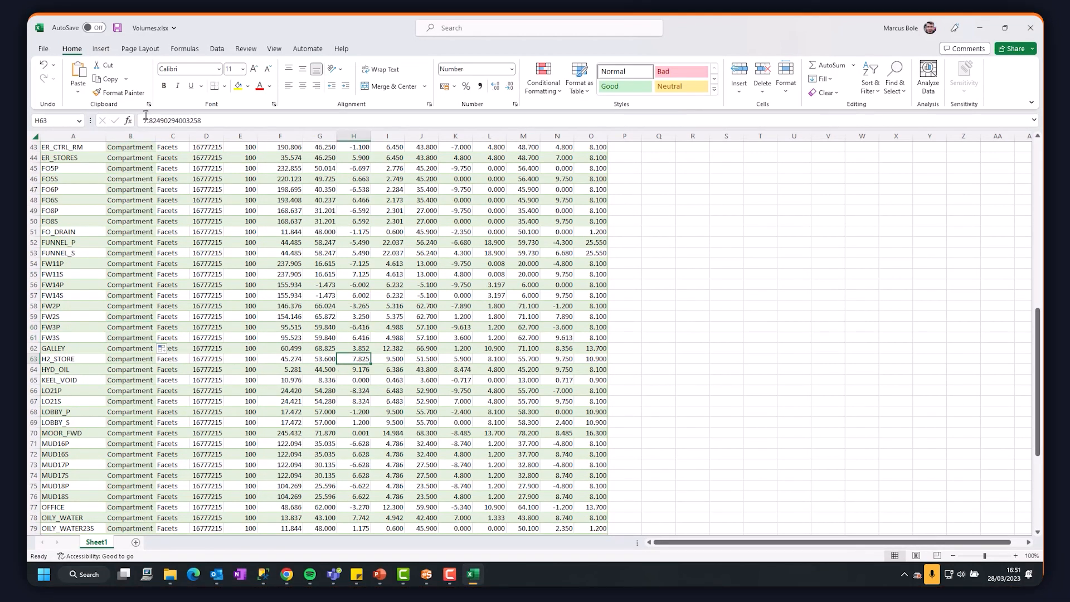
pyautogui.click(1031, 27)
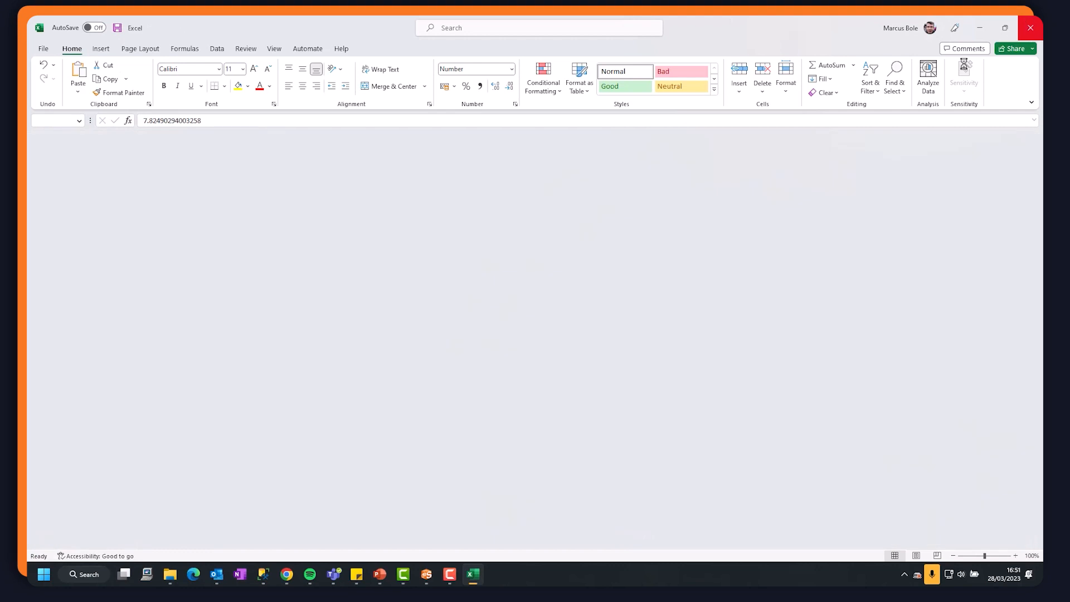
pyautogui.click(426, 574)
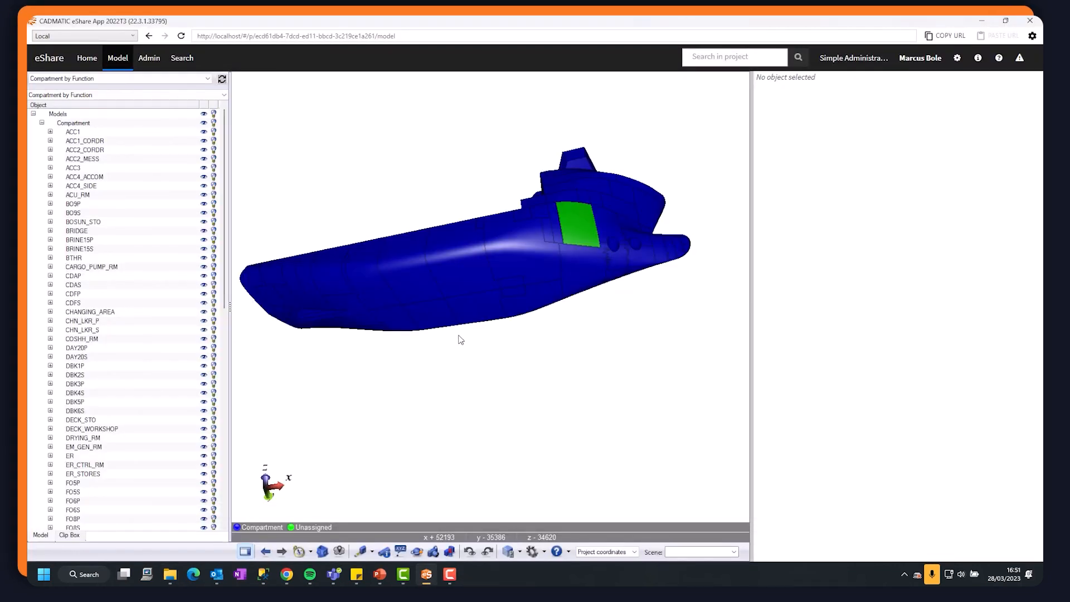
# Check the Function attribute of the FW3S compartment in the model and refresh the Compartment by Function visual style.
pyautogui.click(461, 284)
pyautogui.click(580, 230)
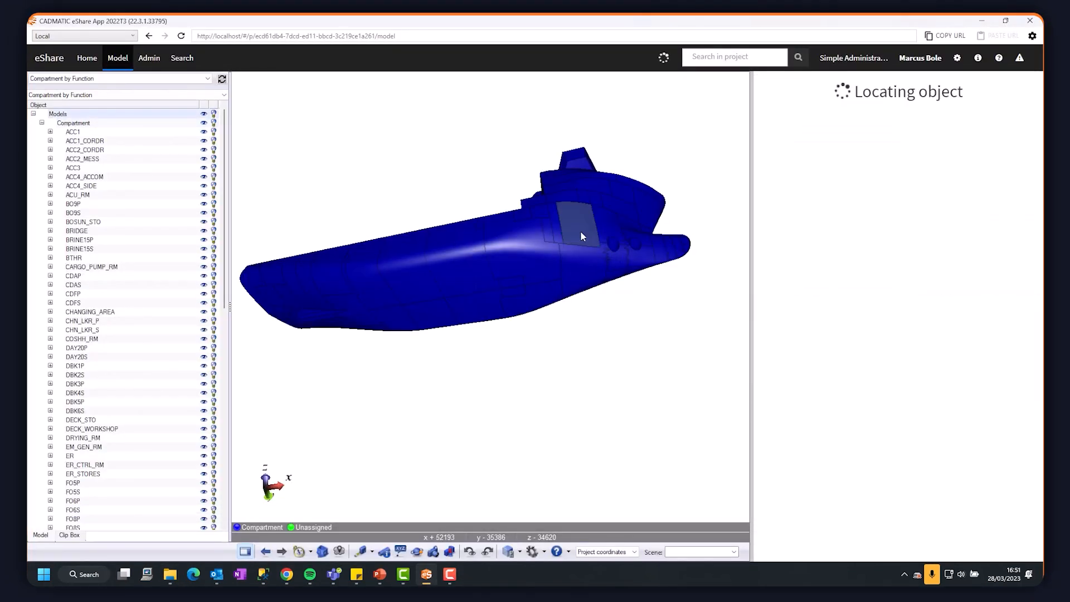
pyautogui.click(672, 273)
pyautogui.click(589, 223)
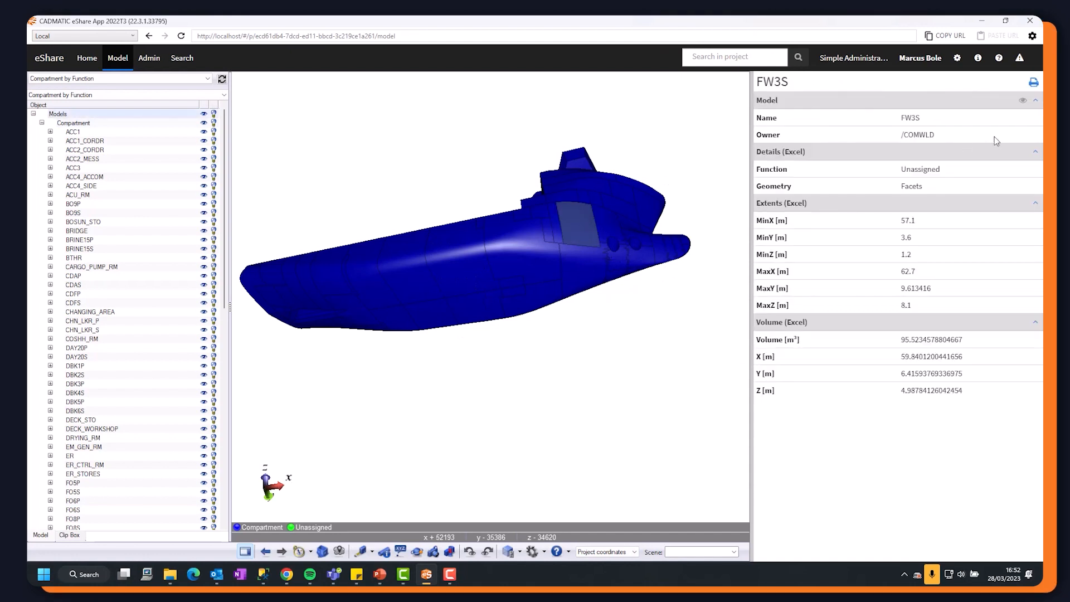
pyautogui.click(222, 79)
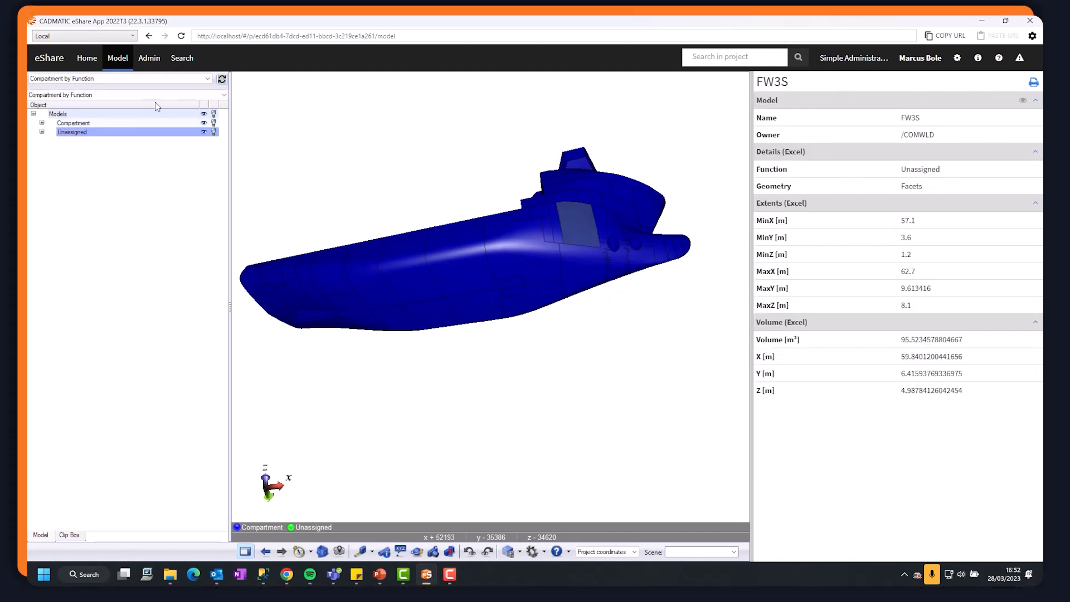
# Switch to Normal visual style and reload the Compartment by Function hierarchy by changing to Compartmentation and back.
pyautogui.click(139, 79)
pyautogui.click(92, 92)
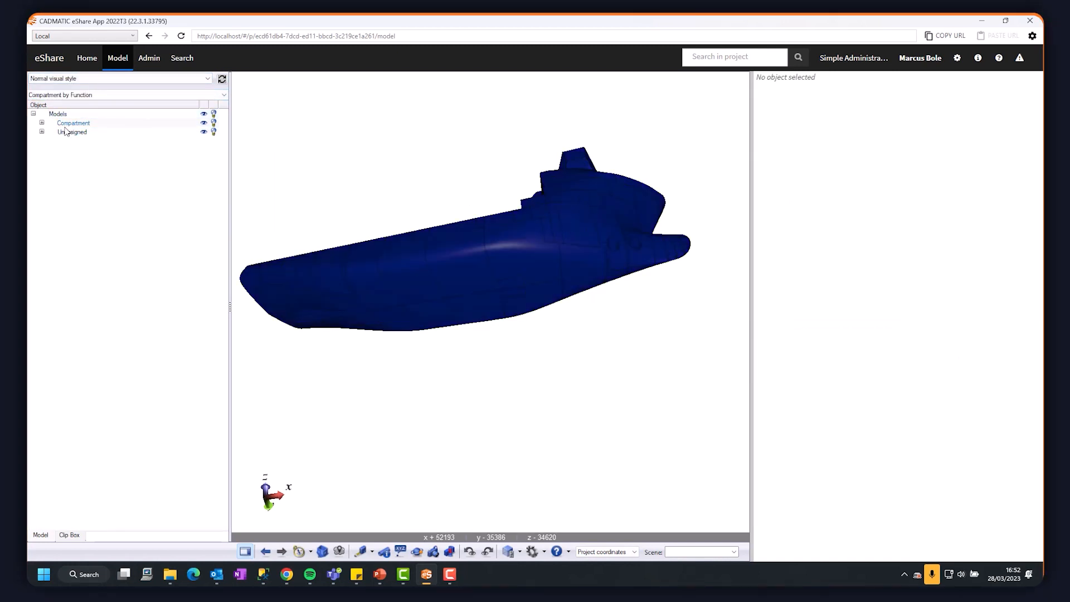
pyautogui.click(89, 96)
pyautogui.click(89, 99)
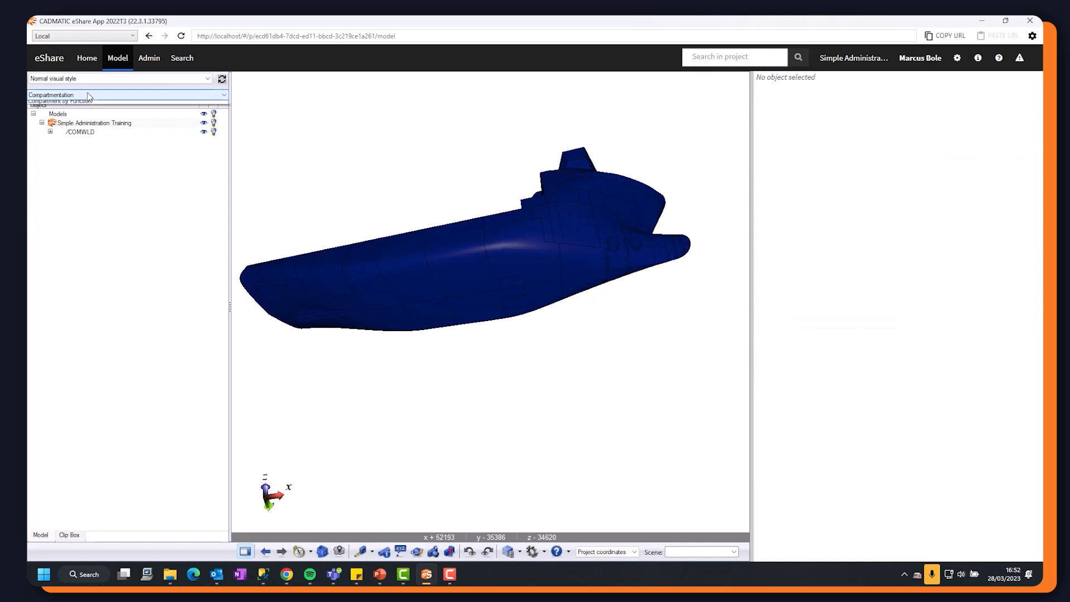
pyautogui.click(84, 102)
# Examine FW3S under the Unassigned group and reselect it in the model to check its Function attribute.
pyautogui.click(42, 132)
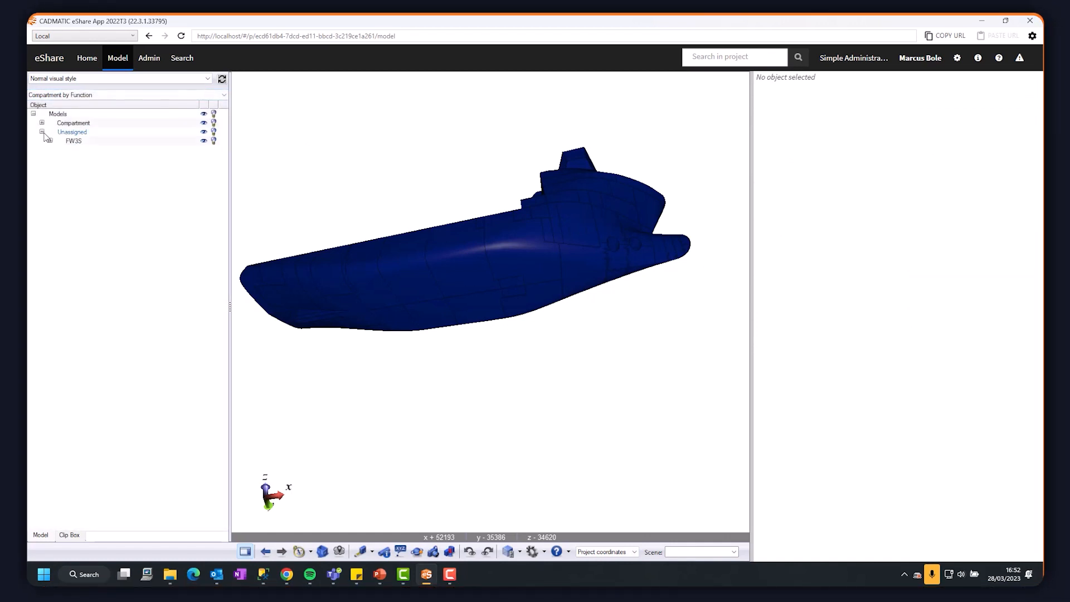
pyautogui.click(73, 141)
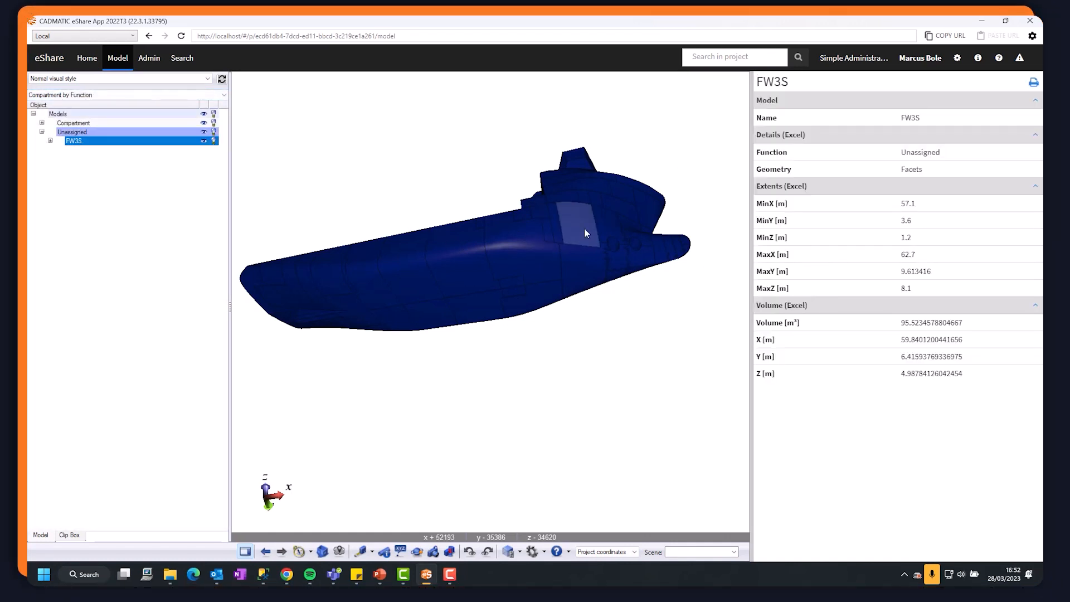
pyautogui.click(619, 195)
pyautogui.click(567, 224)
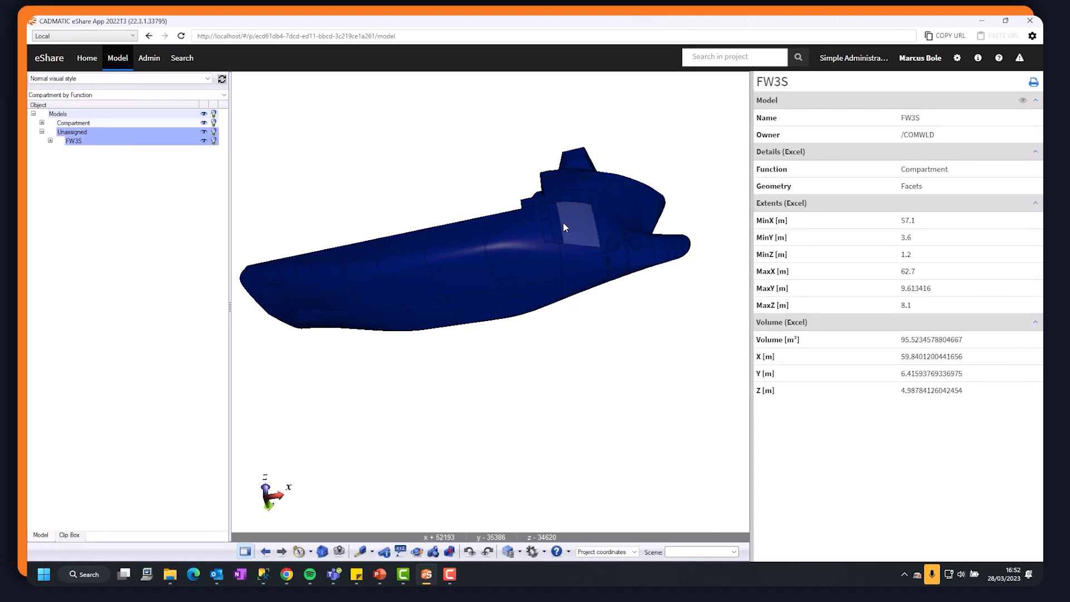